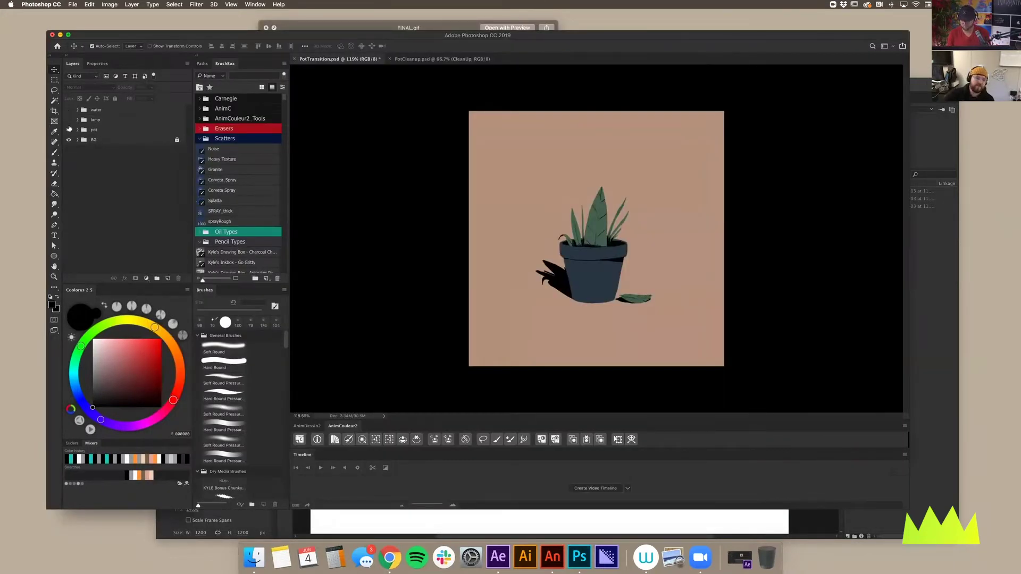
Step: Preview the water, lamp and pot groups by toggling their visibility, and inspect the layers inside the pot group
click(68, 119)
click(68, 110)
click(68, 130)
click(70, 121)
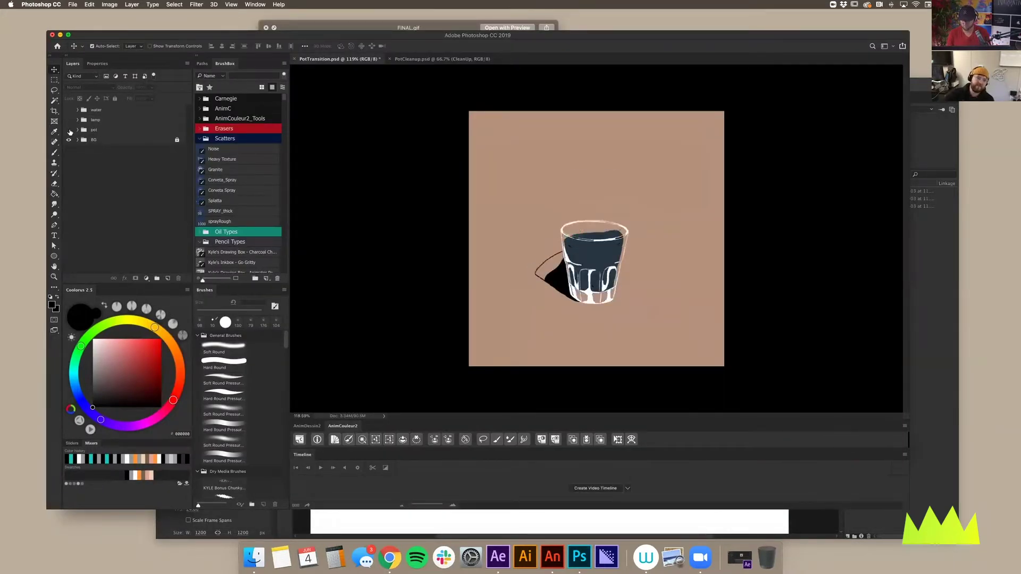
click(69, 130)
key(super+comma)
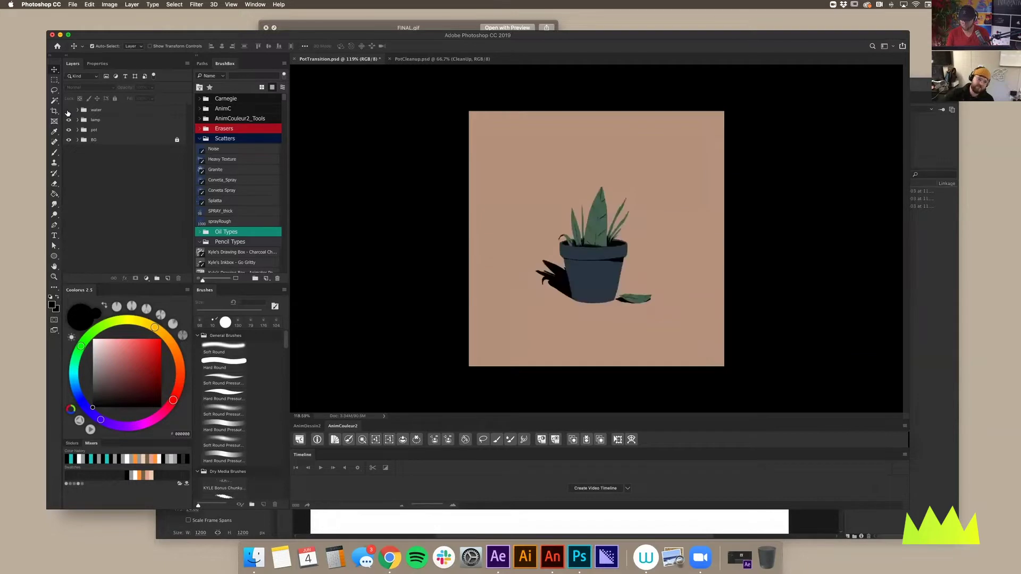
click(69, 120)
click(78, 130)
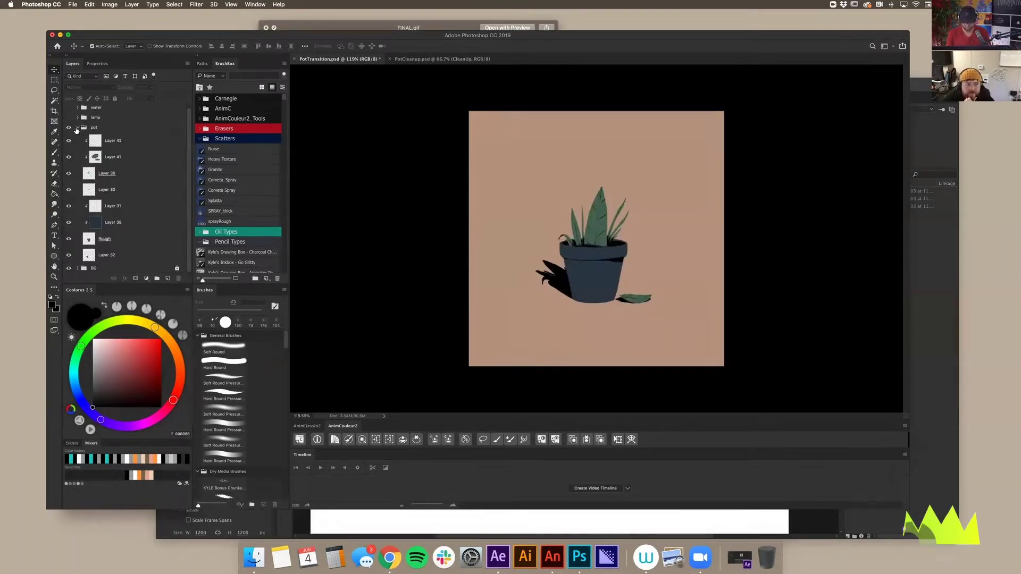
click(78, 128)
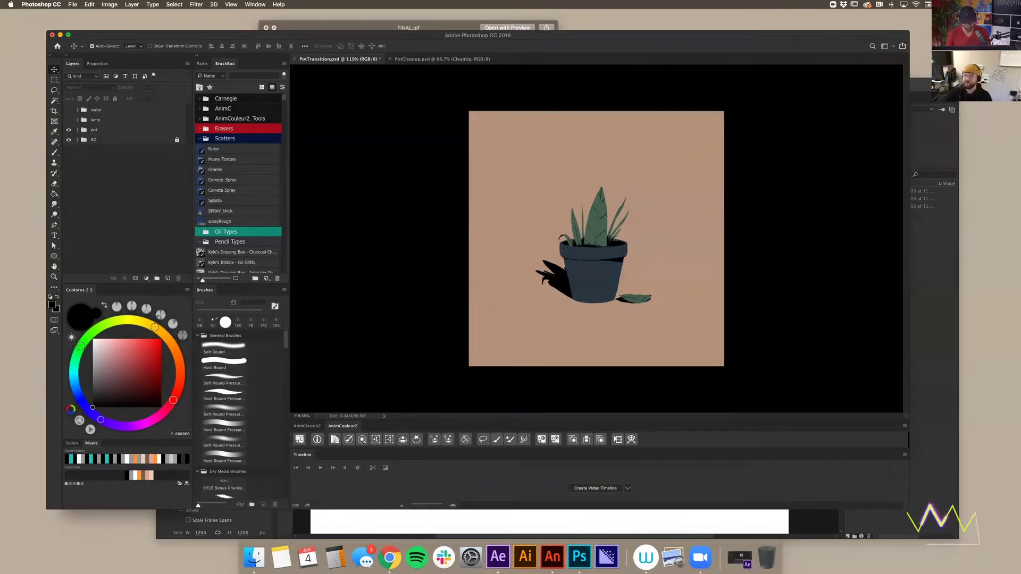
Step: View the FINAL.gif animation and compare the lamp, water and pot artwork by toggling their group visibility in PotTransition.psd
click(425, 27)
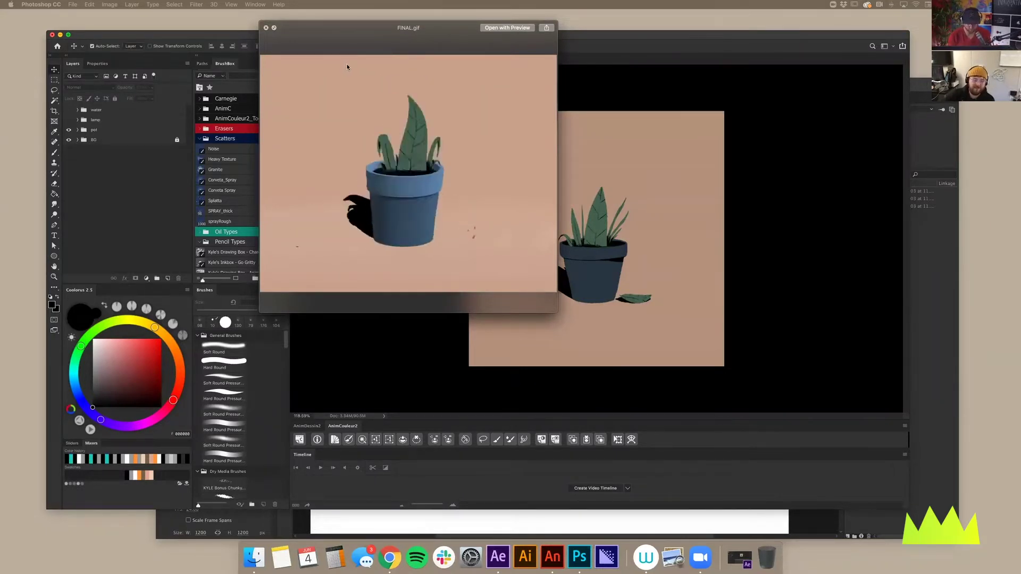
click(127, 150)
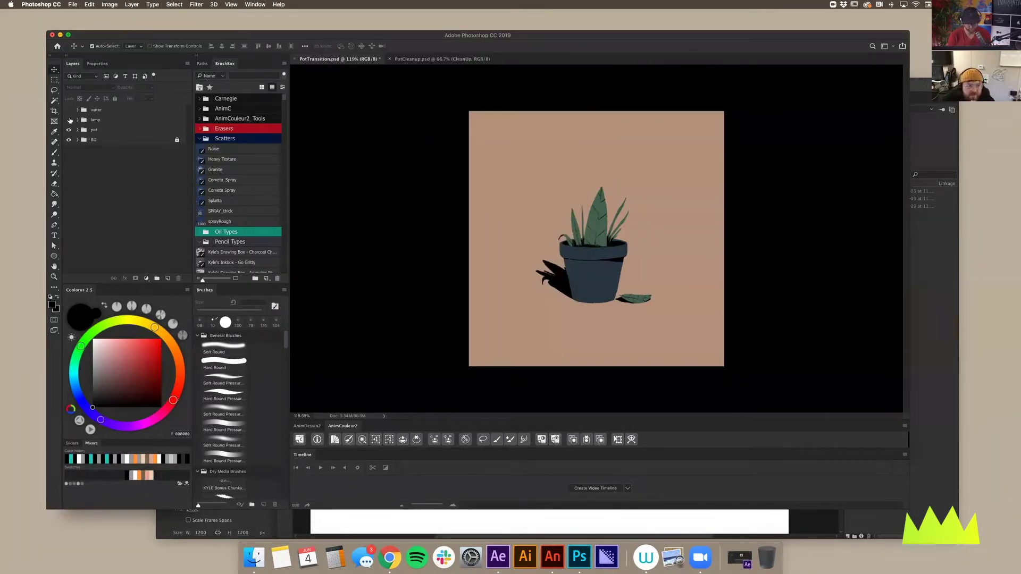
click(68, 121)
click(69, 111)
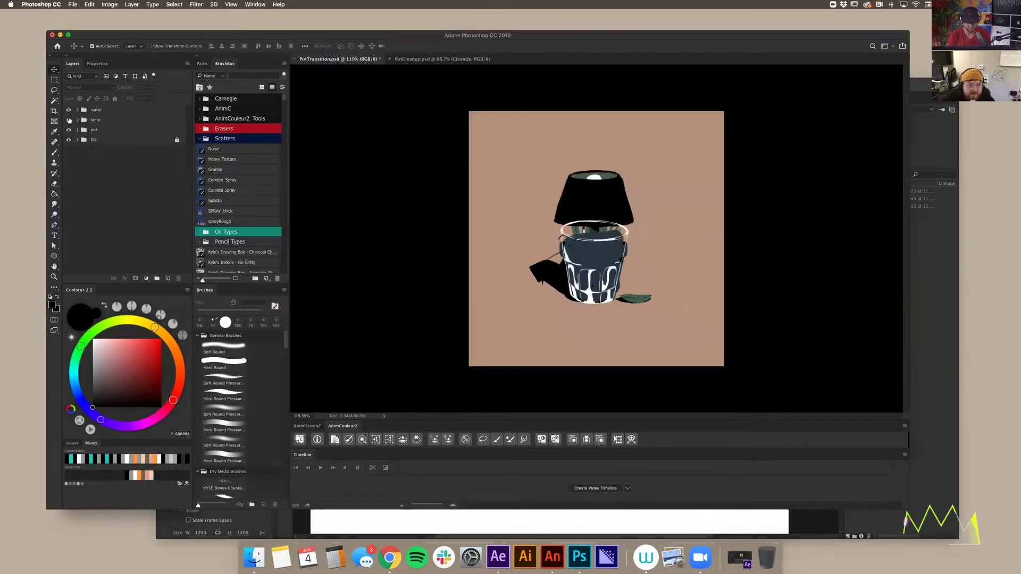
click(69, 120)
click(69, 130)
click(69, 110)
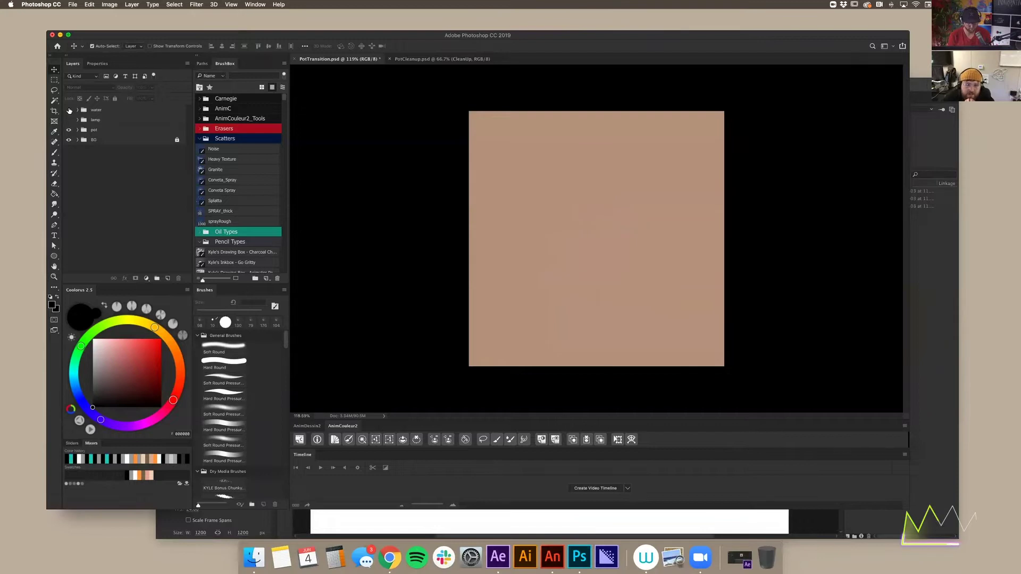
click(68, 129)
click(68, 120)
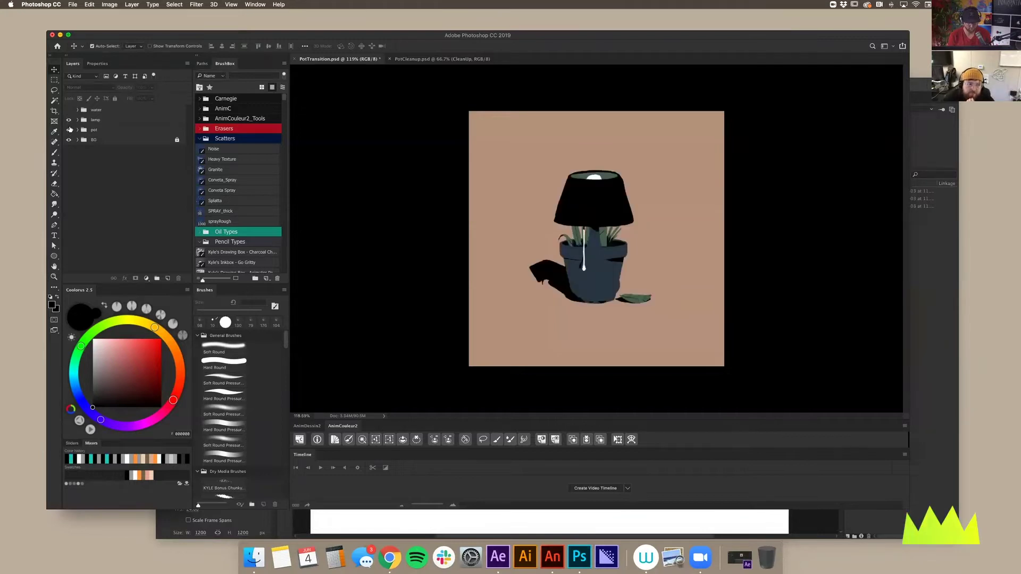
click(69, 122)
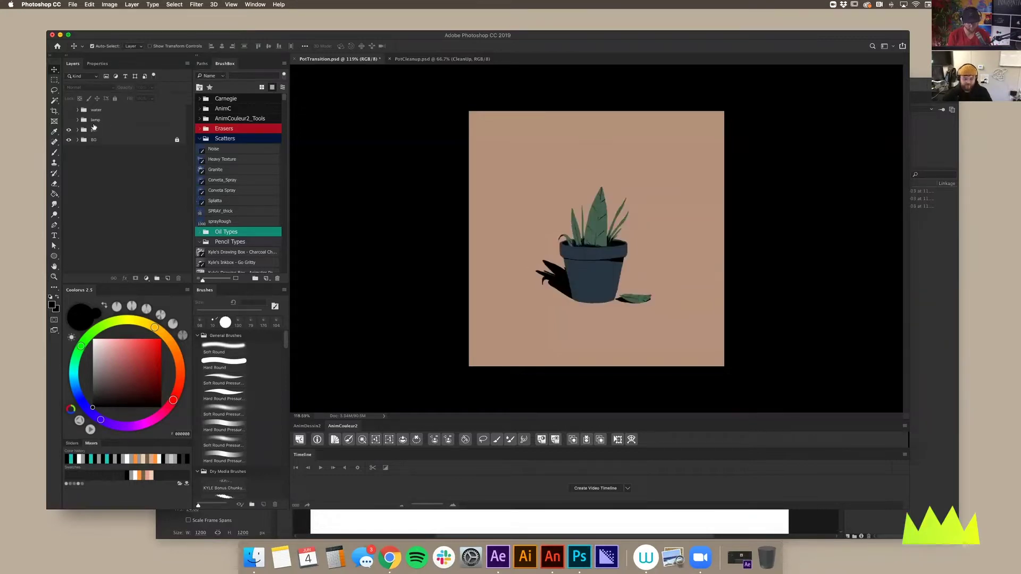
Step: Show the lamp and water groups together with the pot group, with the water group selected
click(95, 128)
click(102, 121)
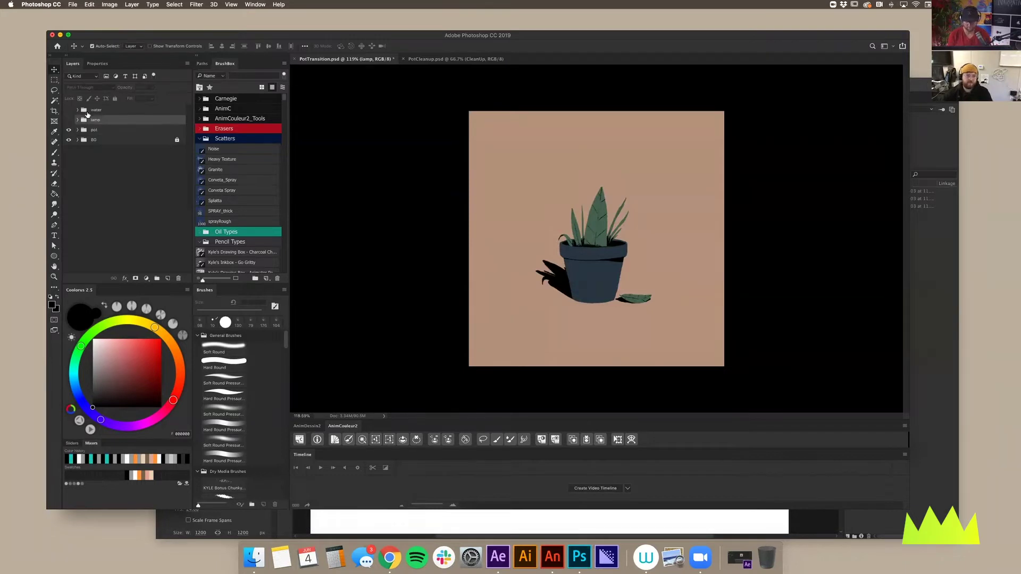
click(69, 119)
click(101, 111)
click(69, 110)
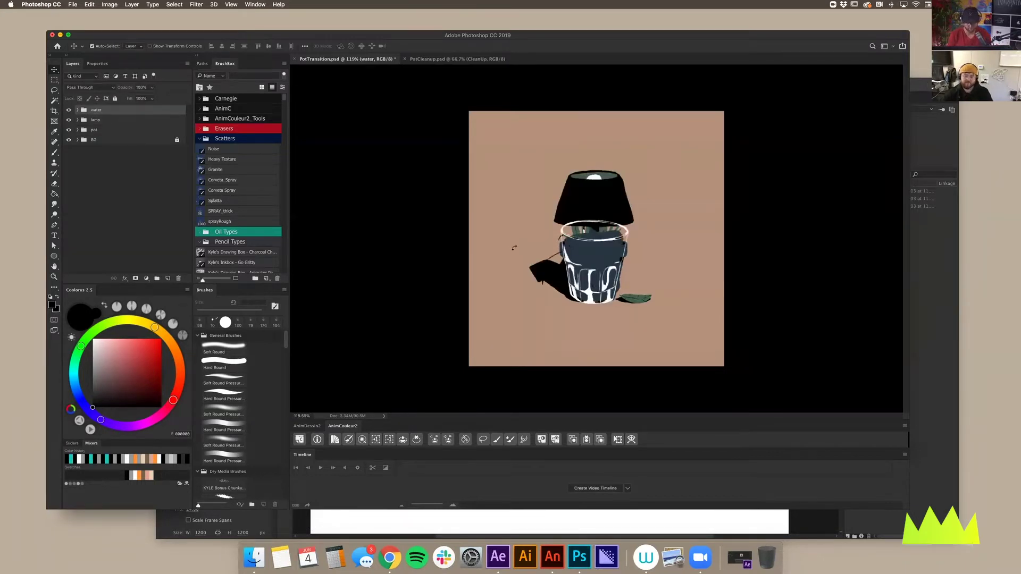
Step: Move the water group sideways to the canvas's right edge and slightly down, clear of the lamp and pot
key(super+t)
key(shift+Right)
key(shift+Right)
key(shift+Right)
key(shift+Right)
key(shift+Right)
key(shift+Right)
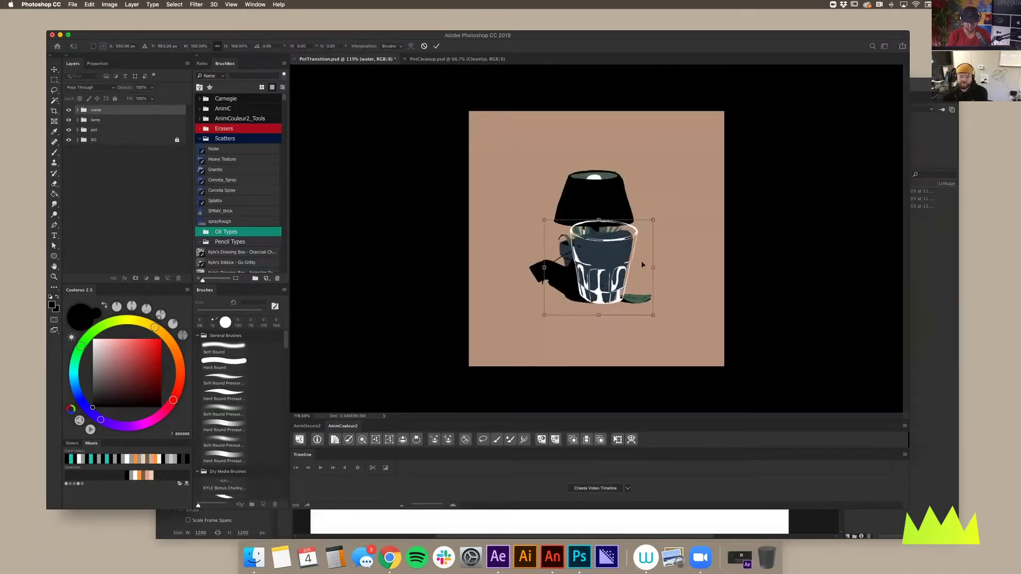
key(shift+Right)
key(shift+Right)
key(shift+Right)
drag(614, 262, 685, 262)
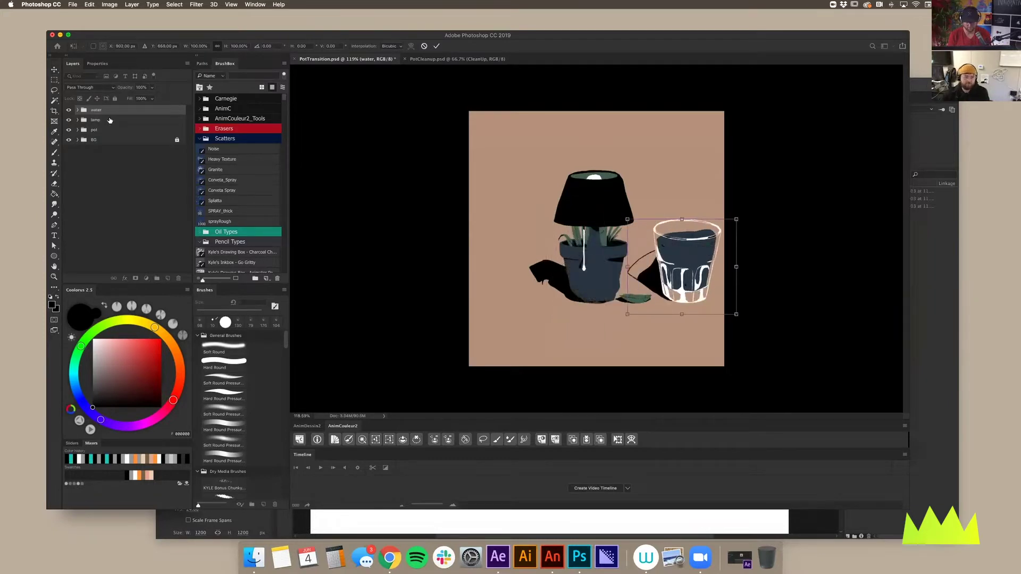
key(shift+Down)
key(shift+Down)
Step: Move the pot group to the left side of the canvas, clear of the lamp
click(96, 120)
key(super+t)
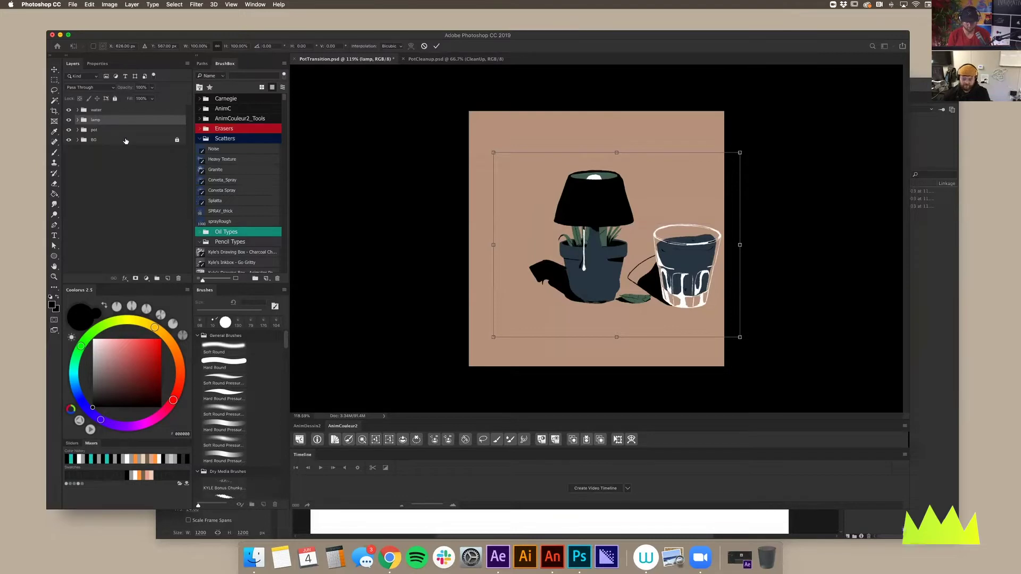
click(109, 131)
key(super+t)
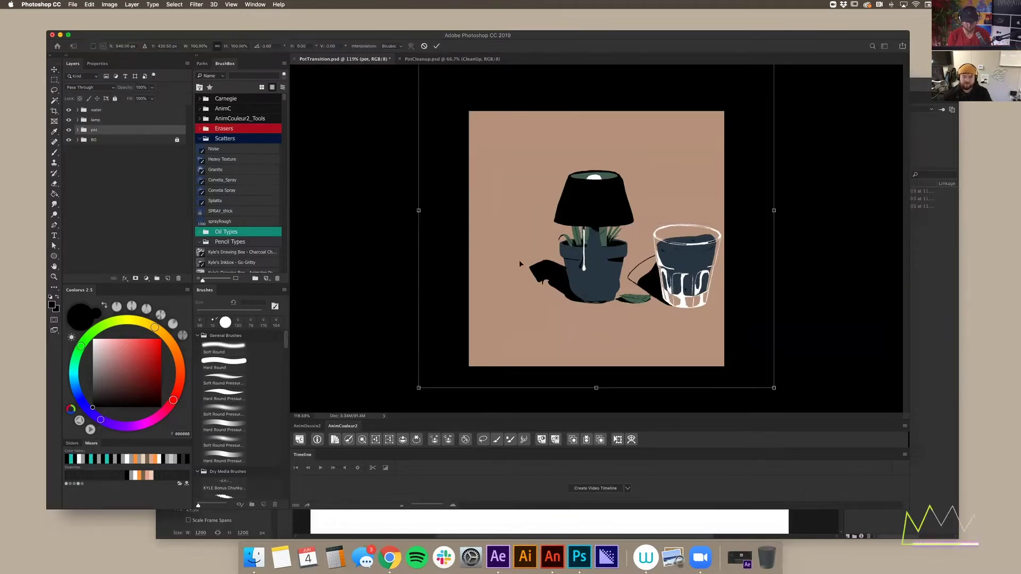
drag(598, 263, 518, 261)
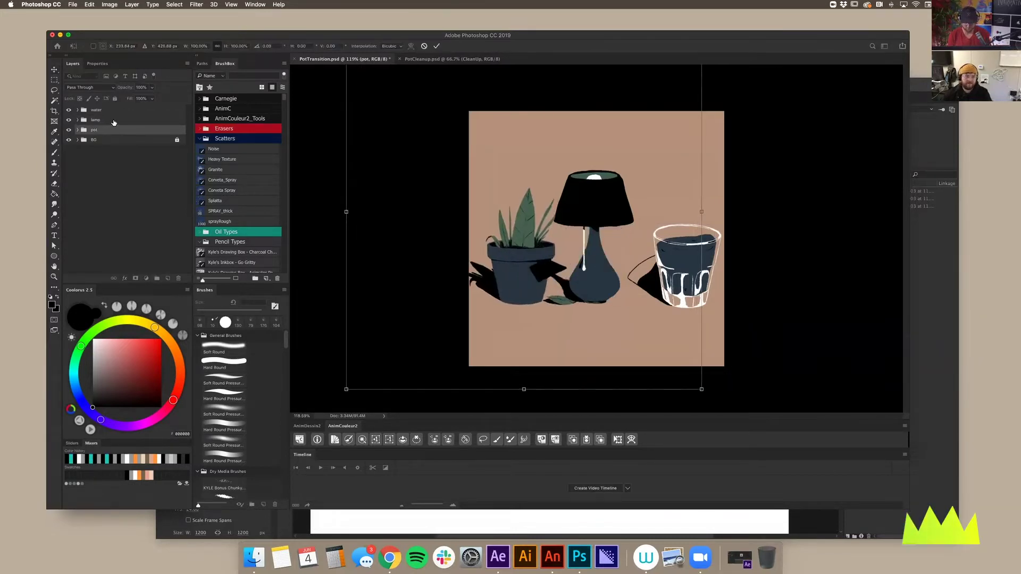
Step: Shift the lamp group slightly right so it sits between the pot and the glass
click(113, 122)
key(super+t)
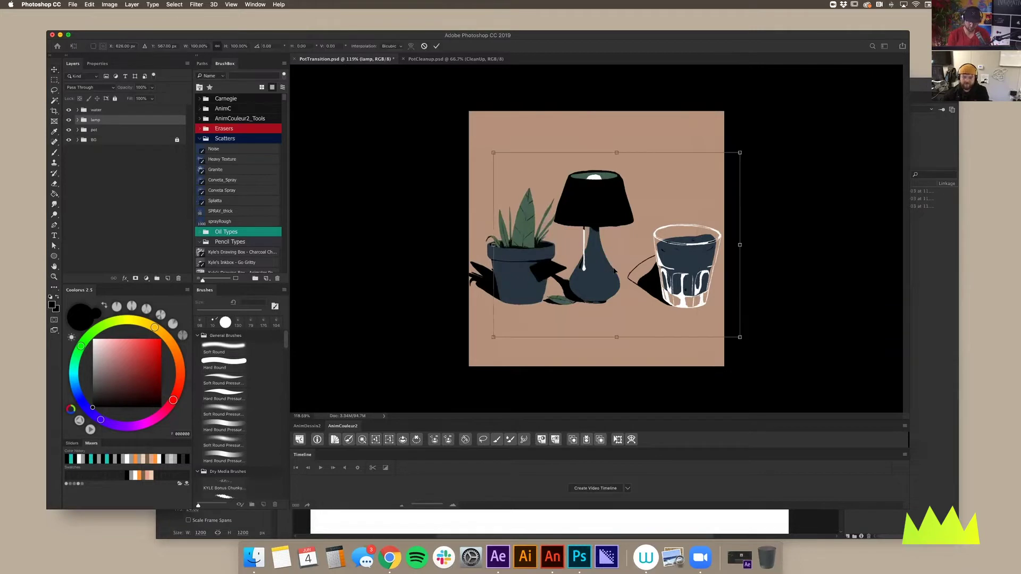
drag(615, 270, 632, 269)
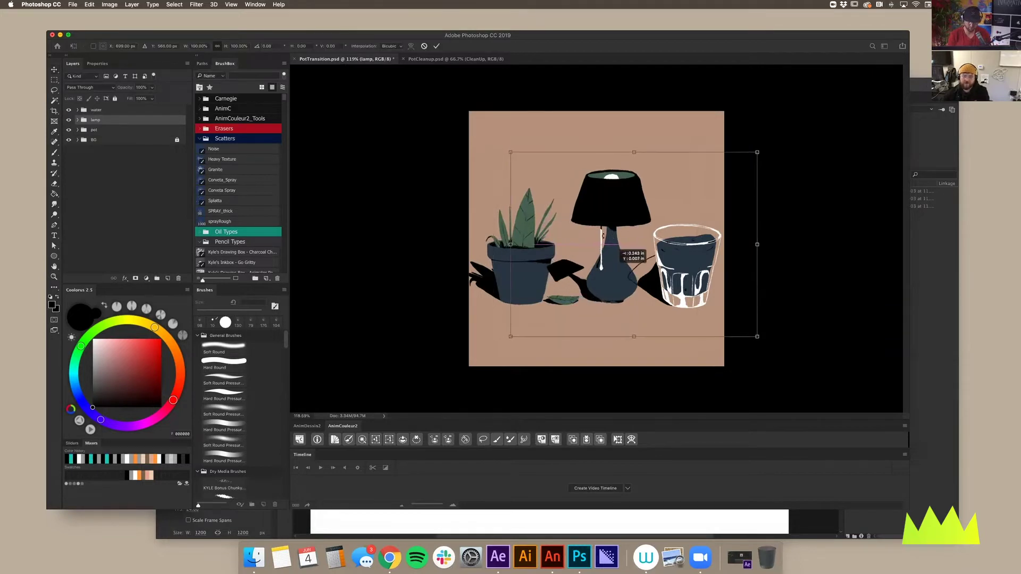
Step: Move the pot group up into the upper-left corner of the canvas
click(114, 131)
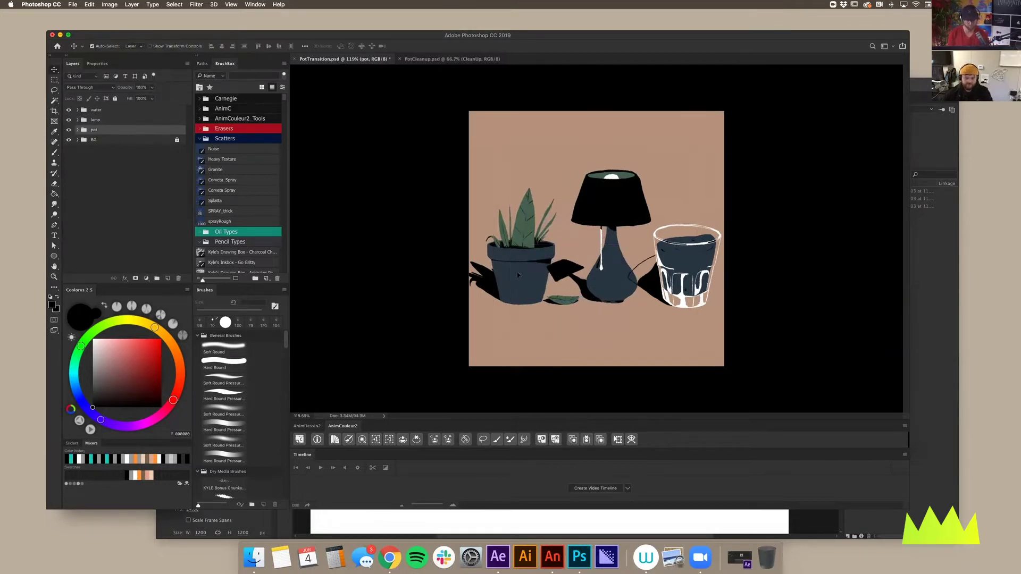
key(super+t)
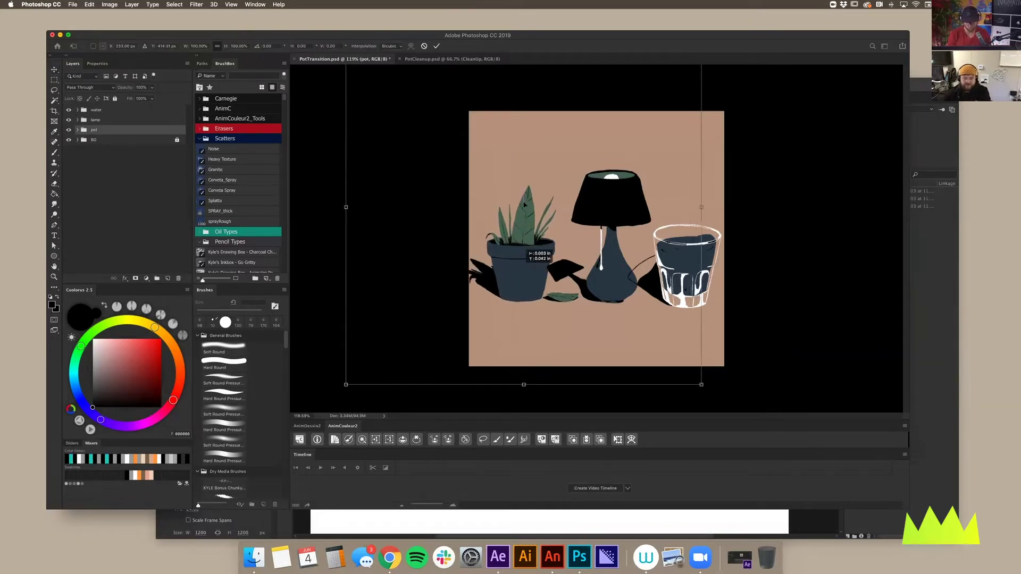
drag(518, 275, 524, 205)
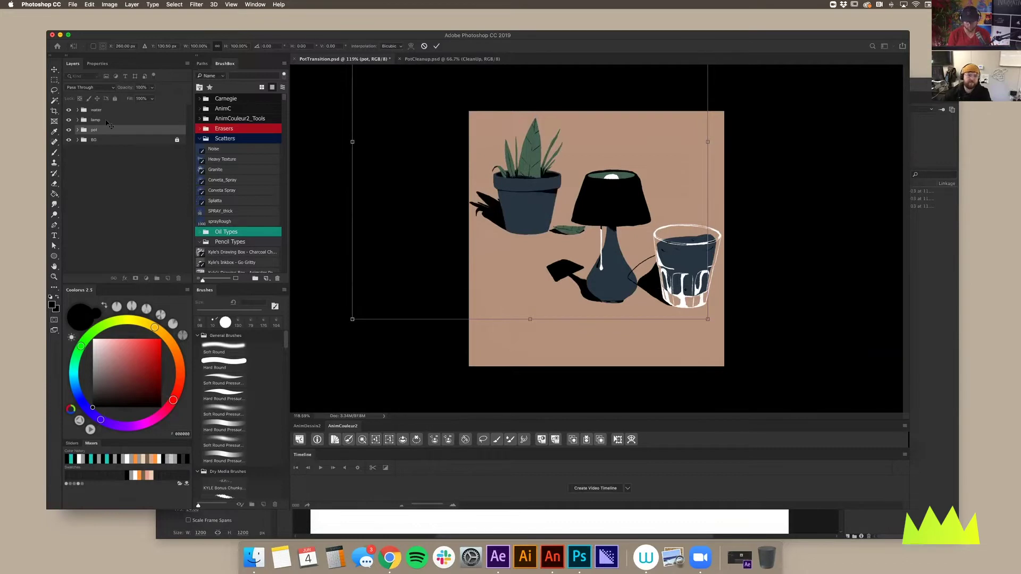
key(Return)
Step: Move the lamp group down and slightly left, below and to the right of the pot
click(588, 182)
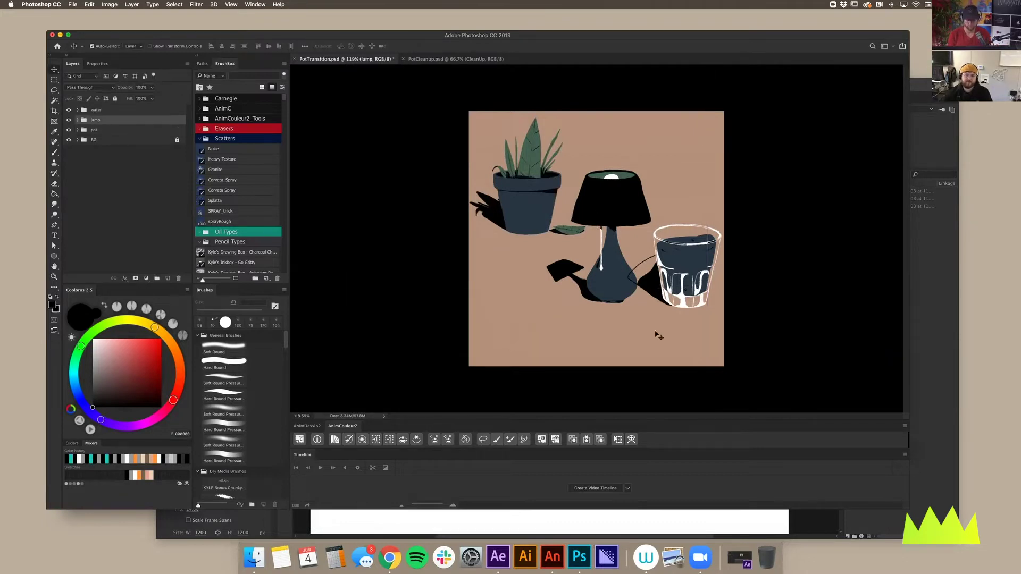
key(super+t)
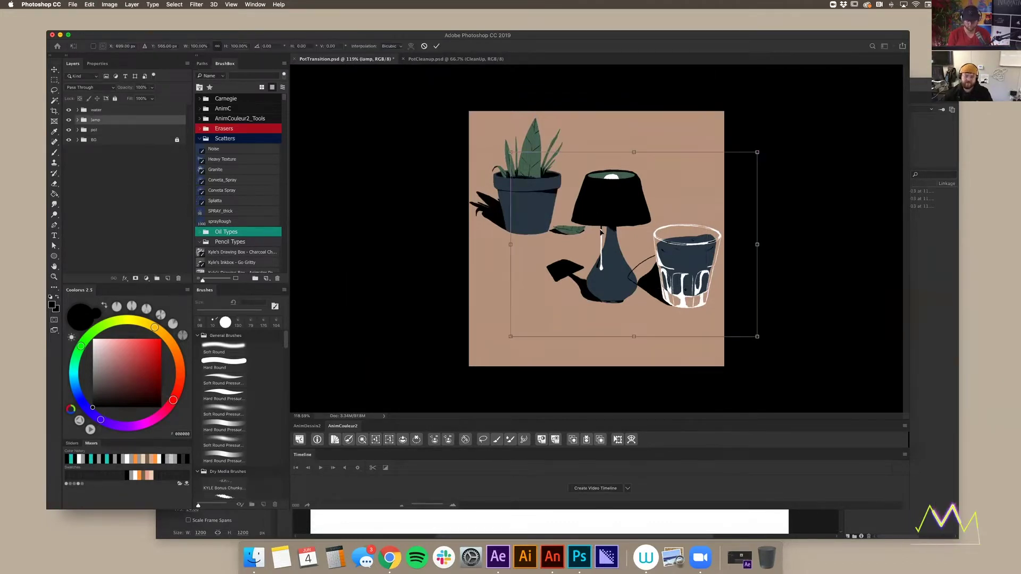
drag(569, 199, 558, 231)
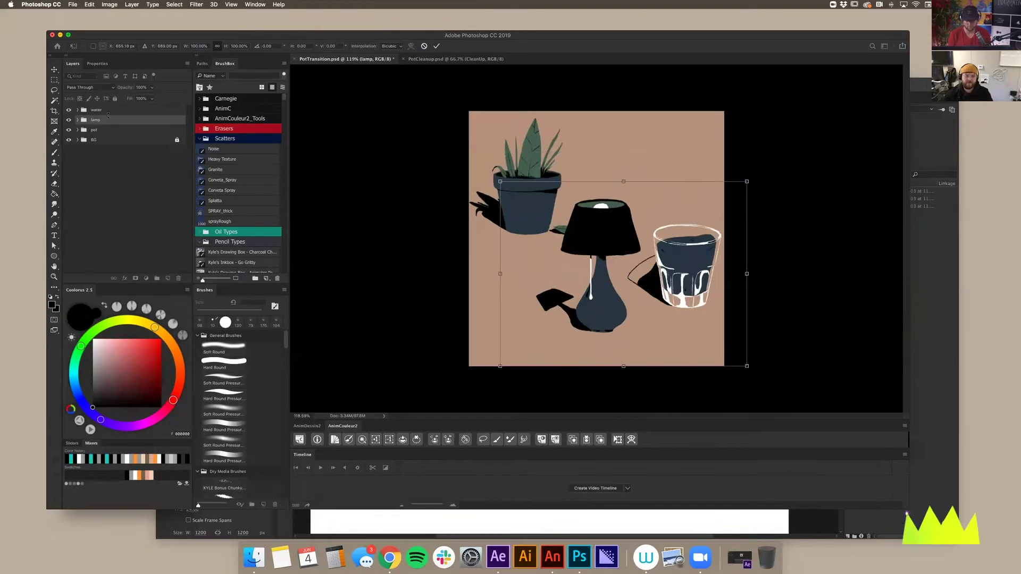
key(Return)
Step: Move the water group down so the glass's base lines up with the lamp's base
click(690, 285)
key(super+t)
drag(695, 303, 696, 327)
key(Return)
Step: Nudge the lamp group slightly left to widen the gap to the glass
click(101, 121)
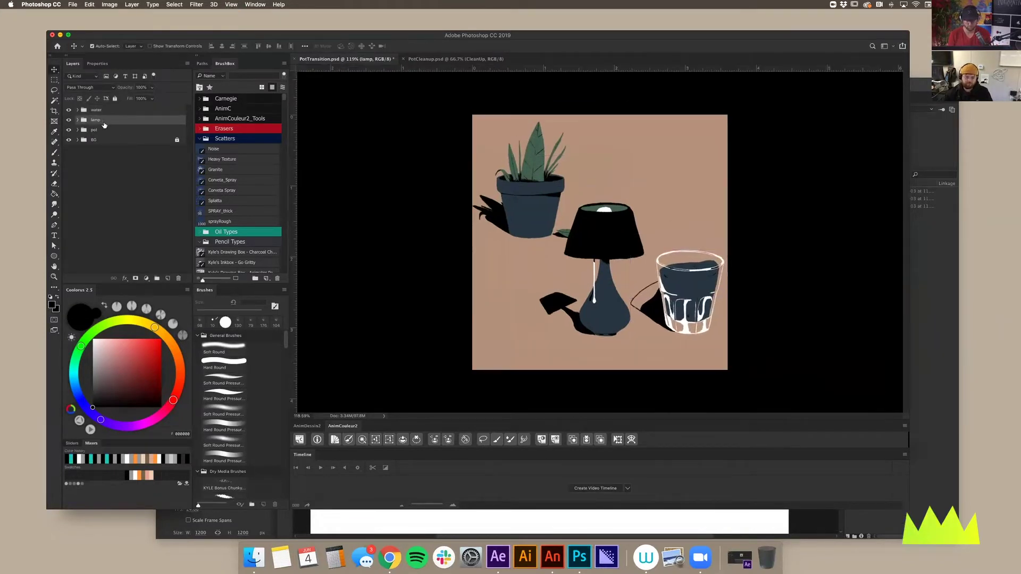
key(super+t)
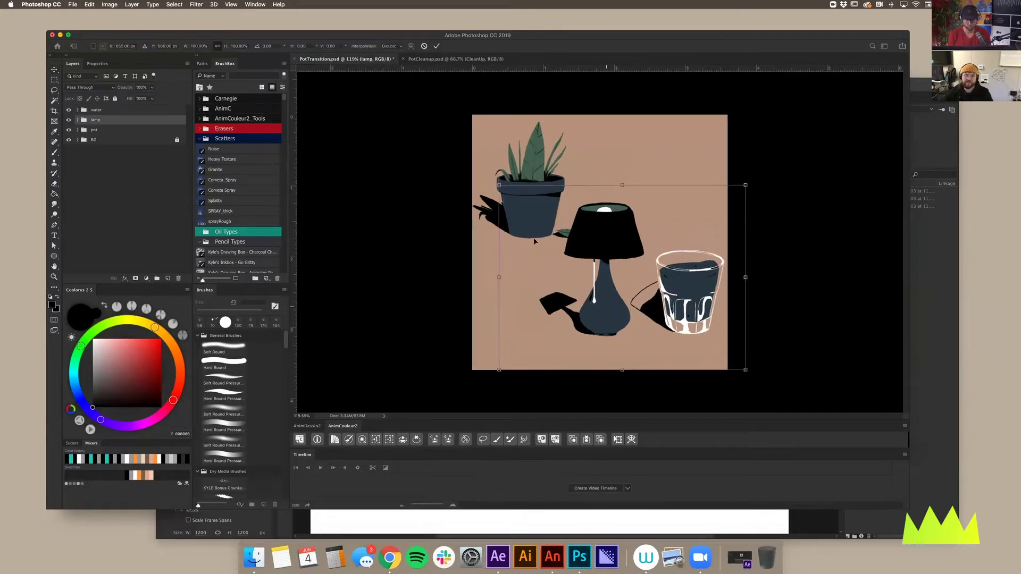
drag(541, 190, 531, 190)
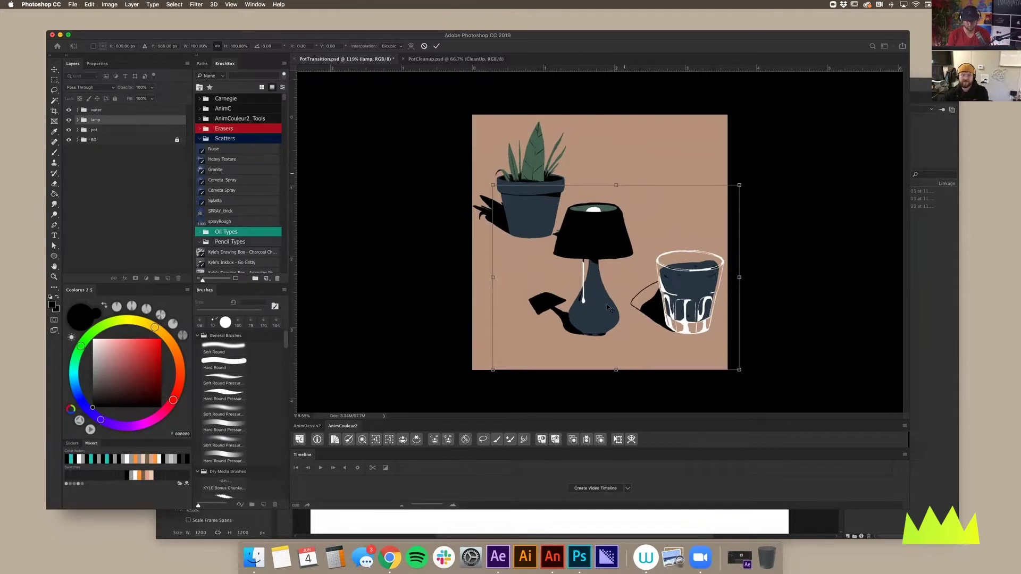
key(Return)
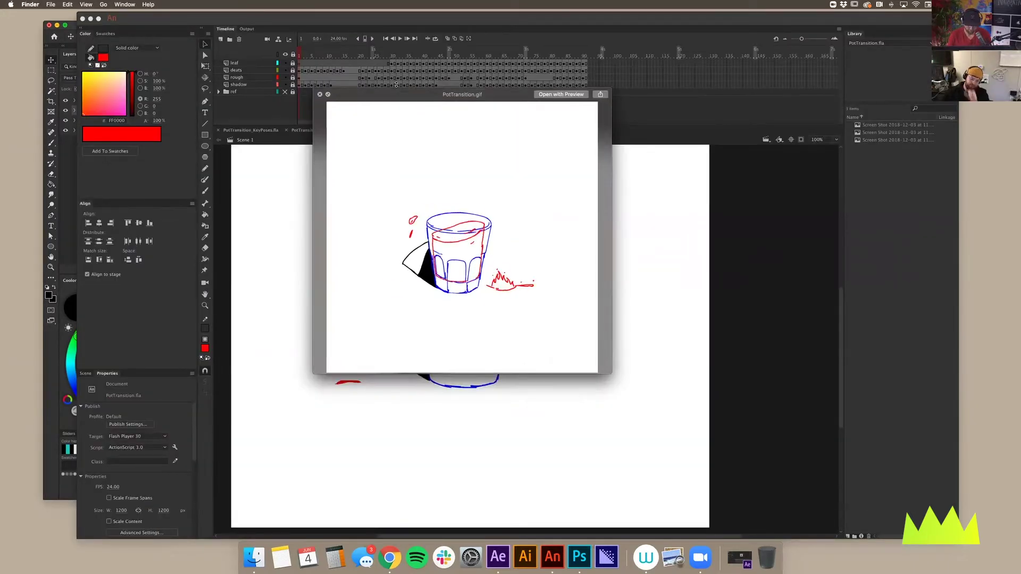
Step: Watch the PotTransition.gif rough animation in an enlarged, repositioned preview window, and close the preview
drag(612, 374, 679, 419)
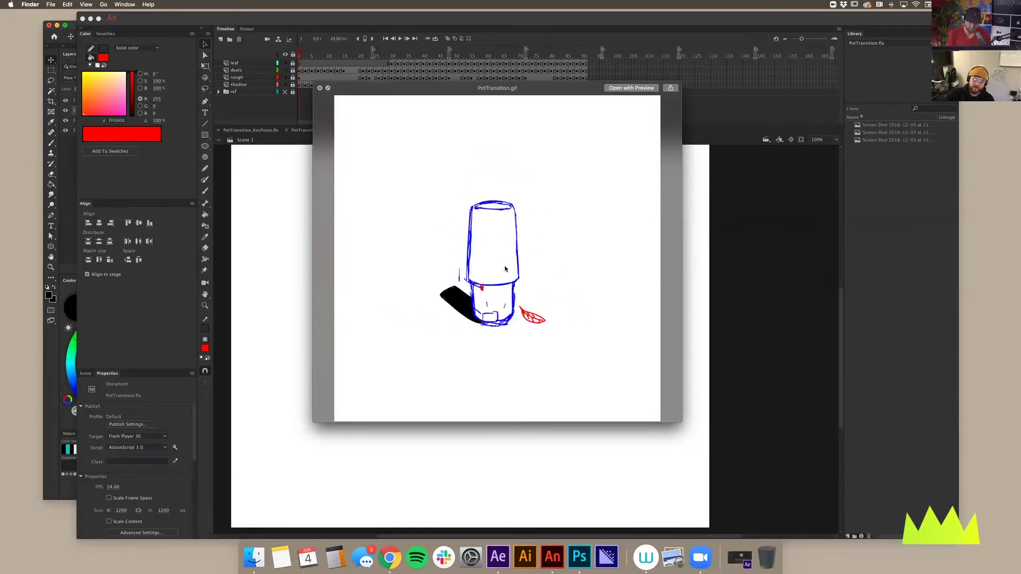
drag(381, 115, 462, 141)
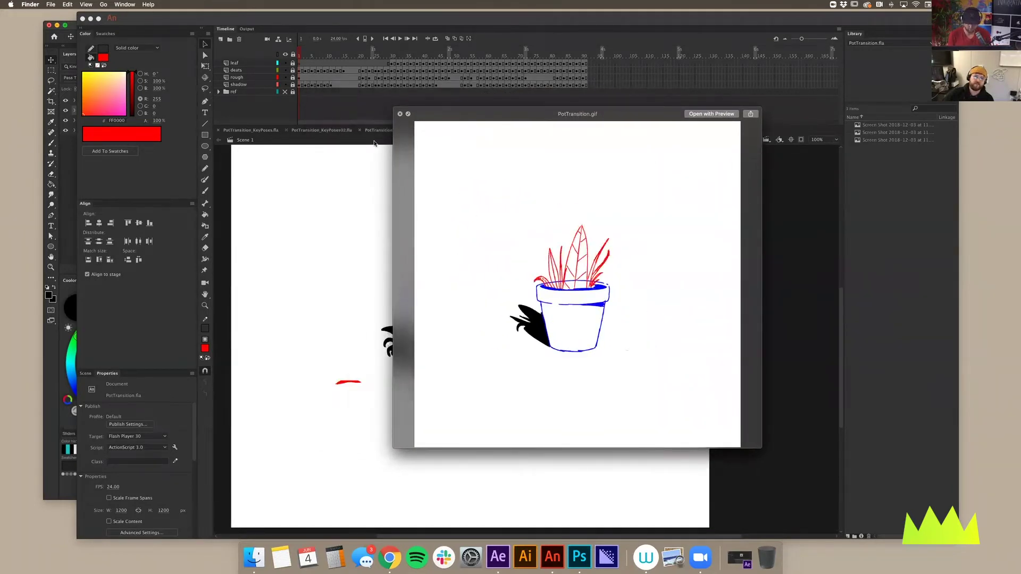
key(space)
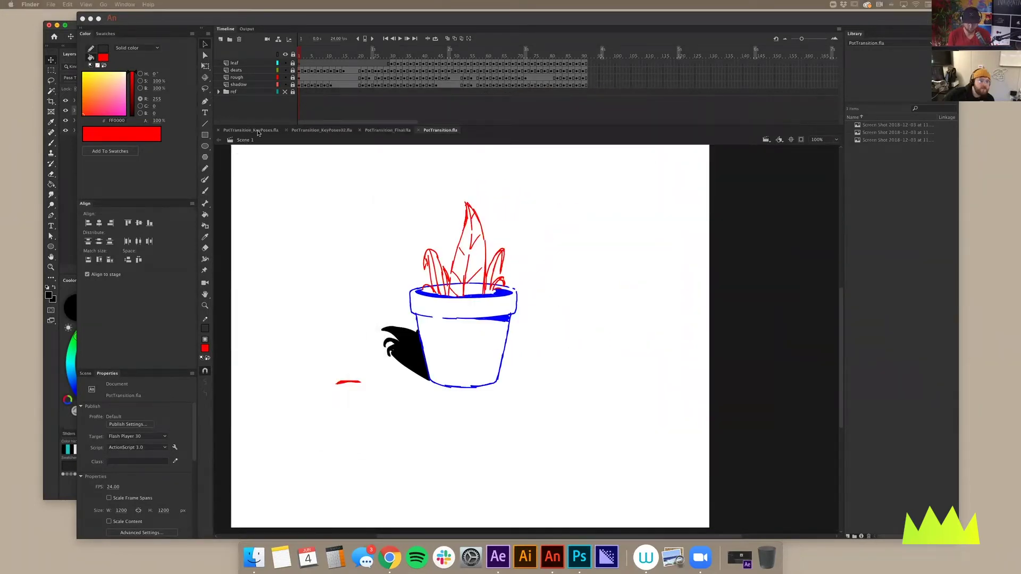
Step: In Animate, switch to PotTransition_KeyPoses.fla, fit the stage in view and show the Plant reference layer
click(258, 132)
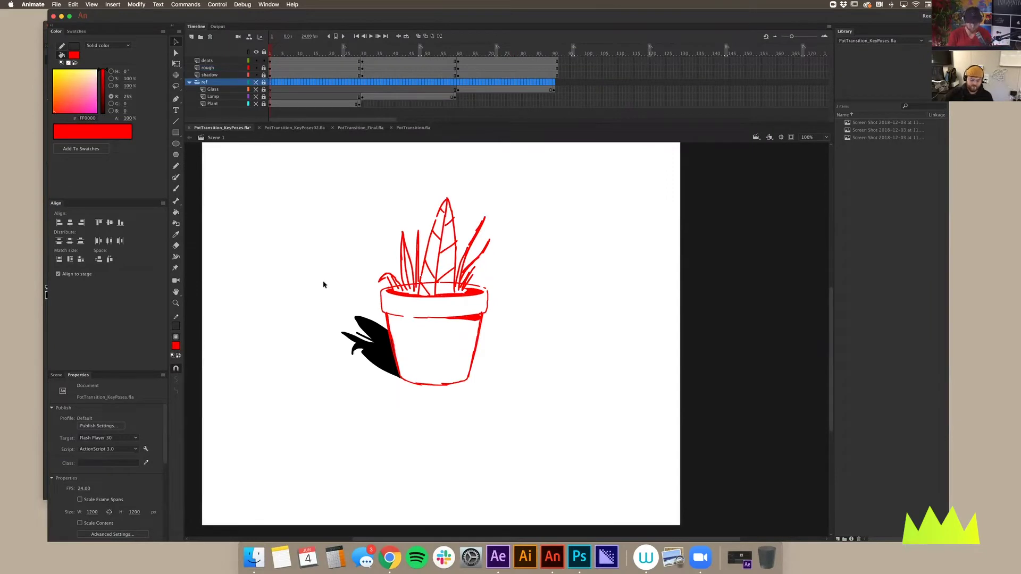
key(super+minus)
key(super+minus)
key(super+equal)
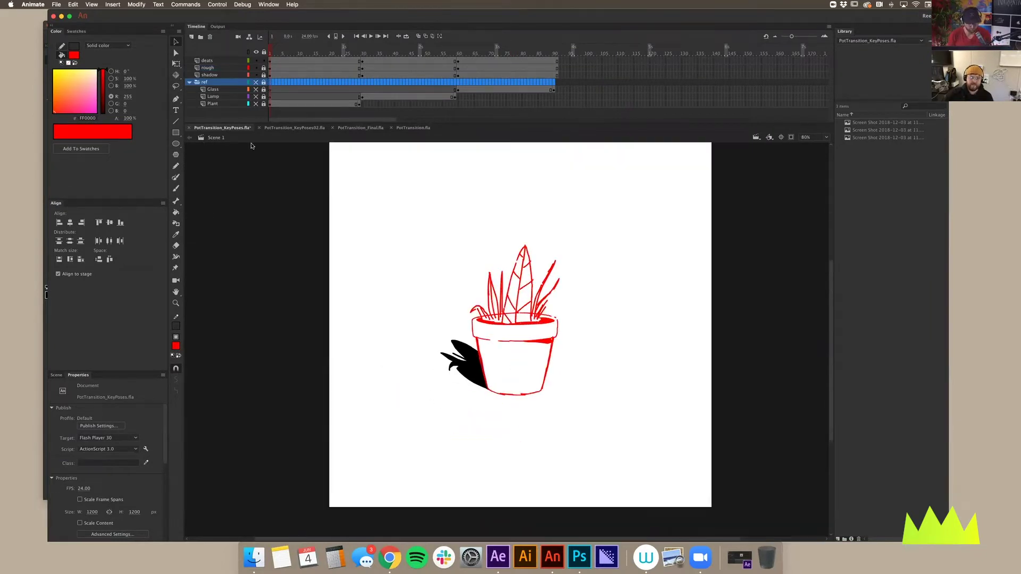
click(256, 104)
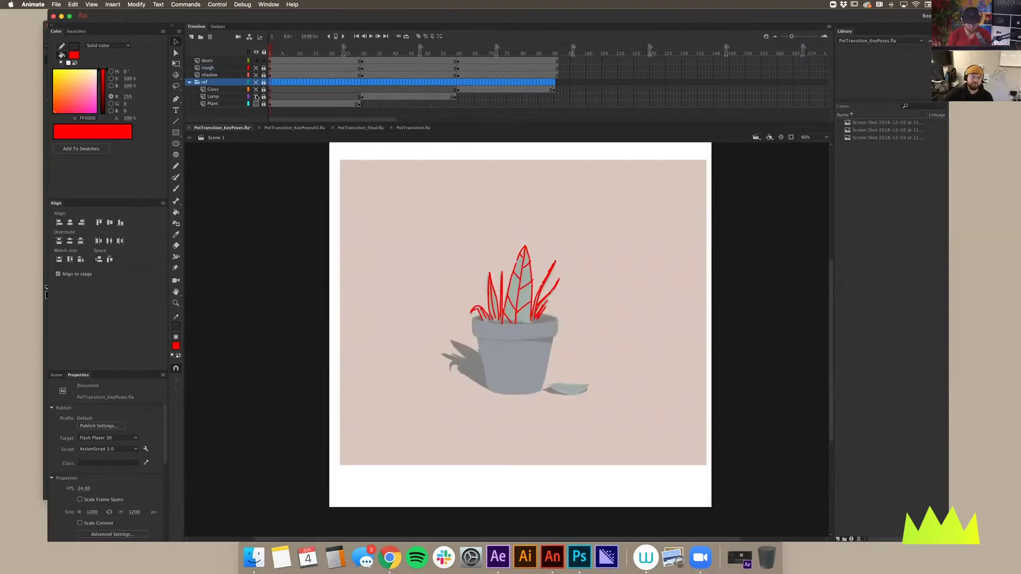
Step: Show the Glass and Lamp reference layers and extend the Glass frames to the end of the other layers
click(256, 89)
click(256, 96)
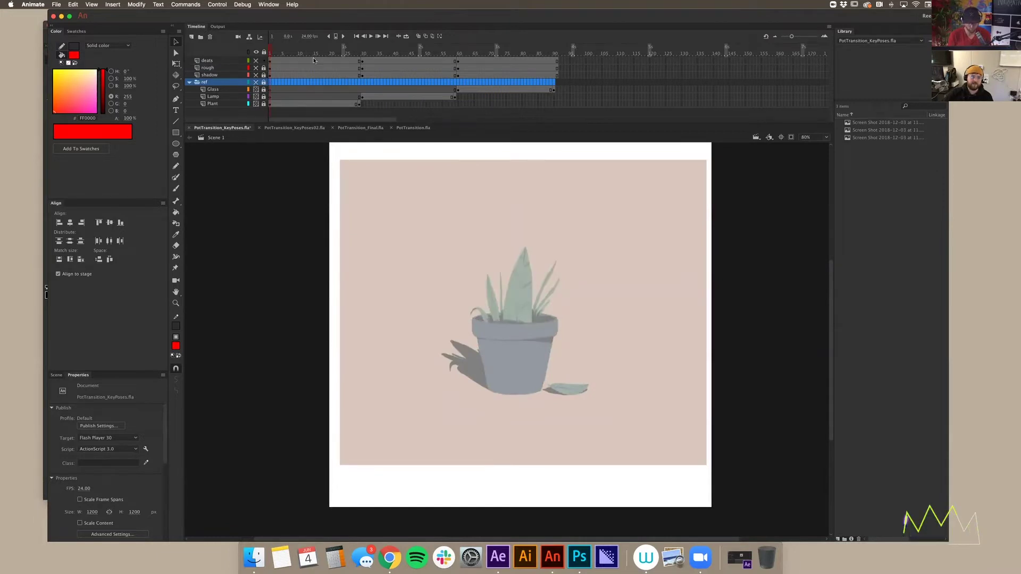
key(Return)
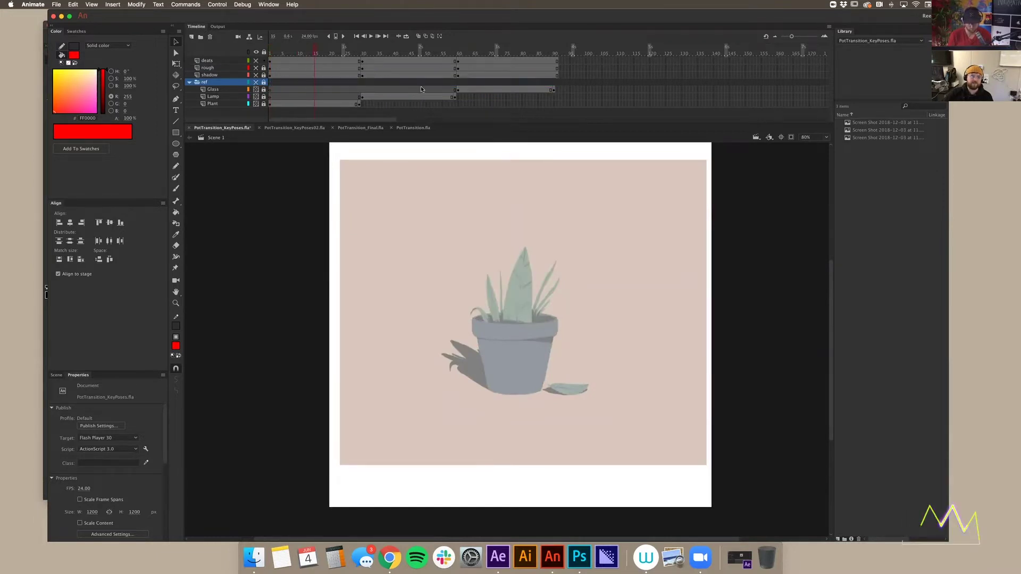
click(536, 91)
key(F5)
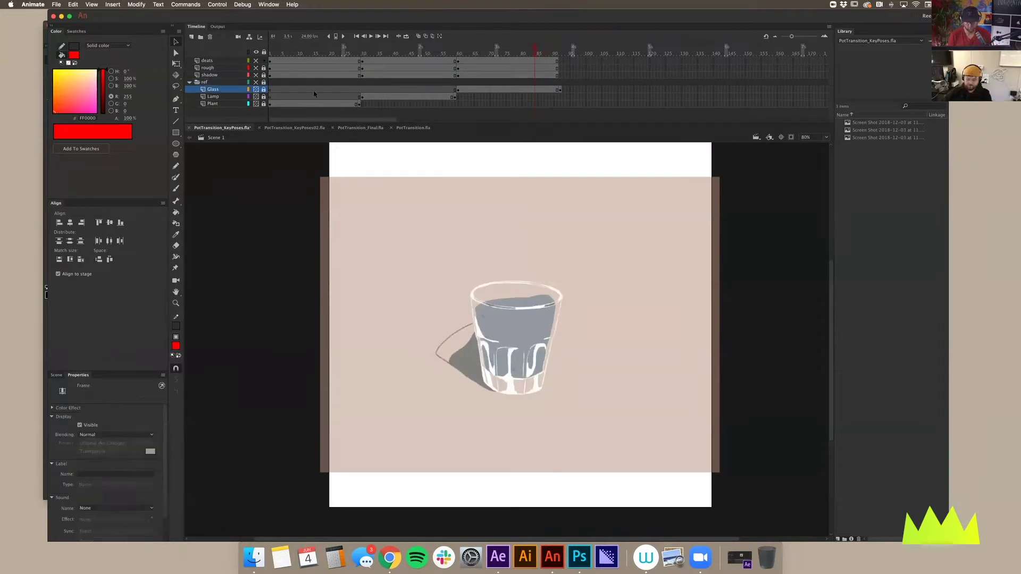
Step: Play the reference image sequence from the plant to the glass and return to the plant section
click(281, 93)
key(Return)
key(Return)
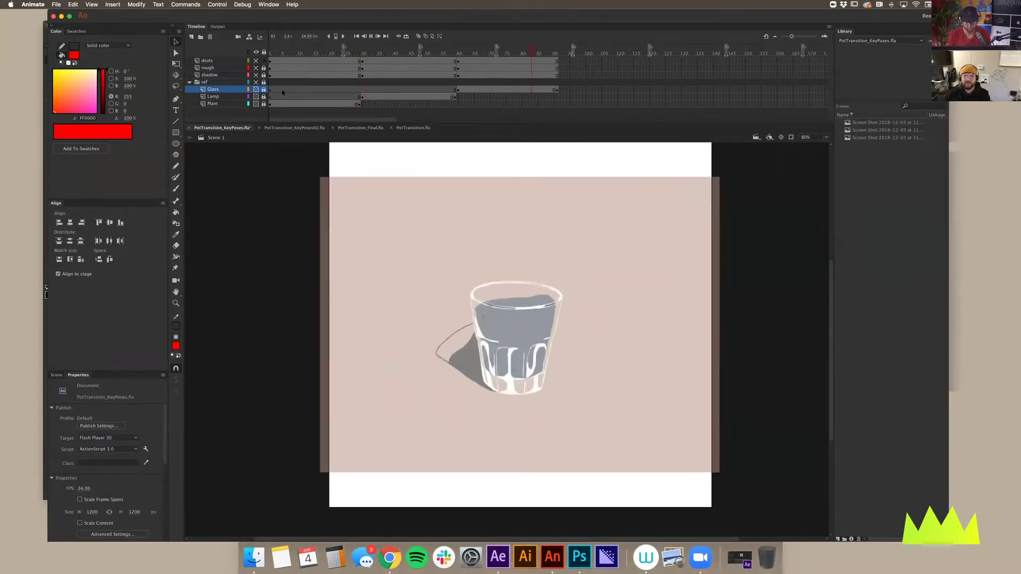
click(340, 52)
click(327, 51)
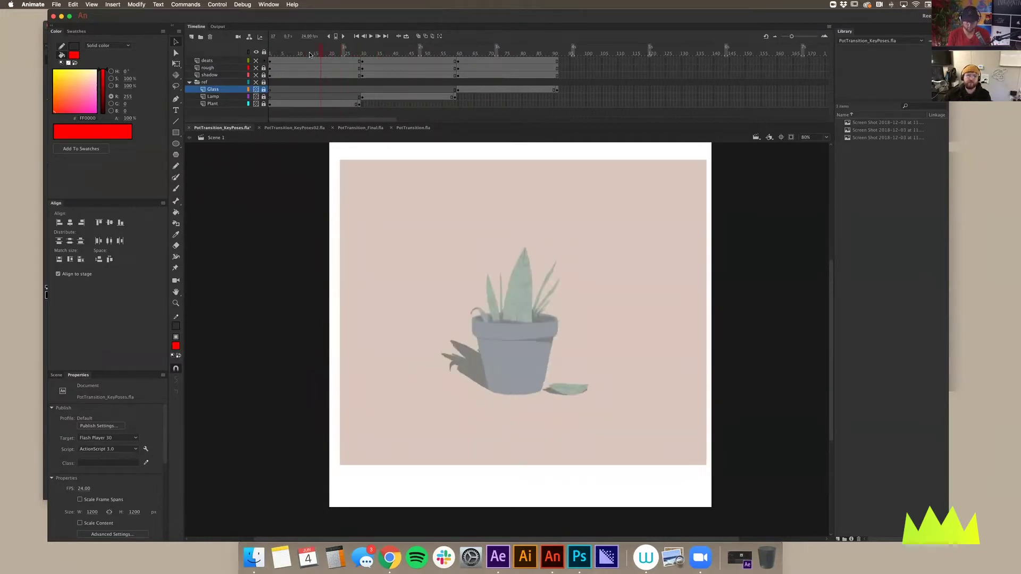
click(317, 50)
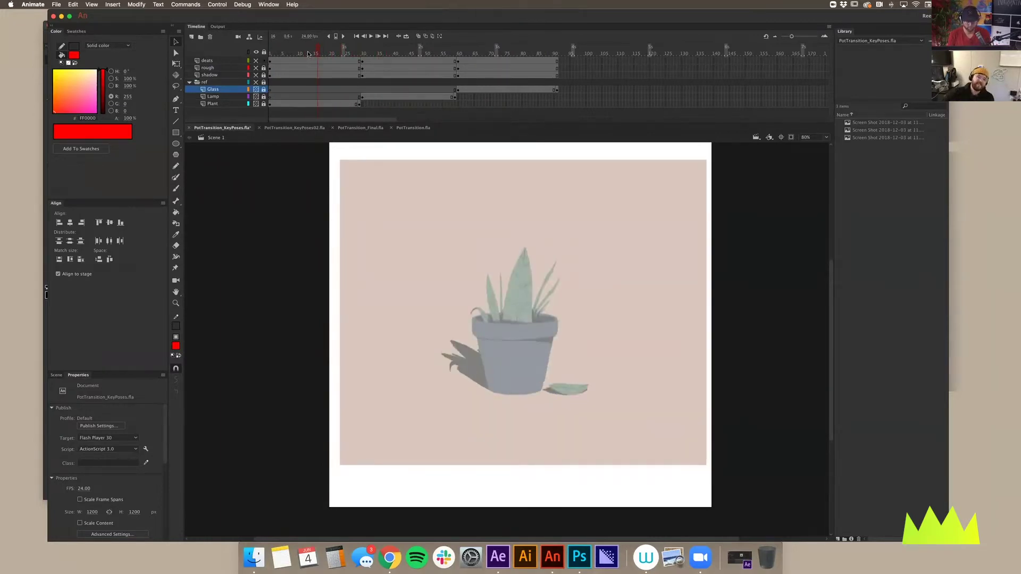
Step: Step through the frames around the cut from the plant reference to the lamp reference
key(comma)
key(comma)
key(comma)
click(337, 97)
drag(337, 53, 354, 71)
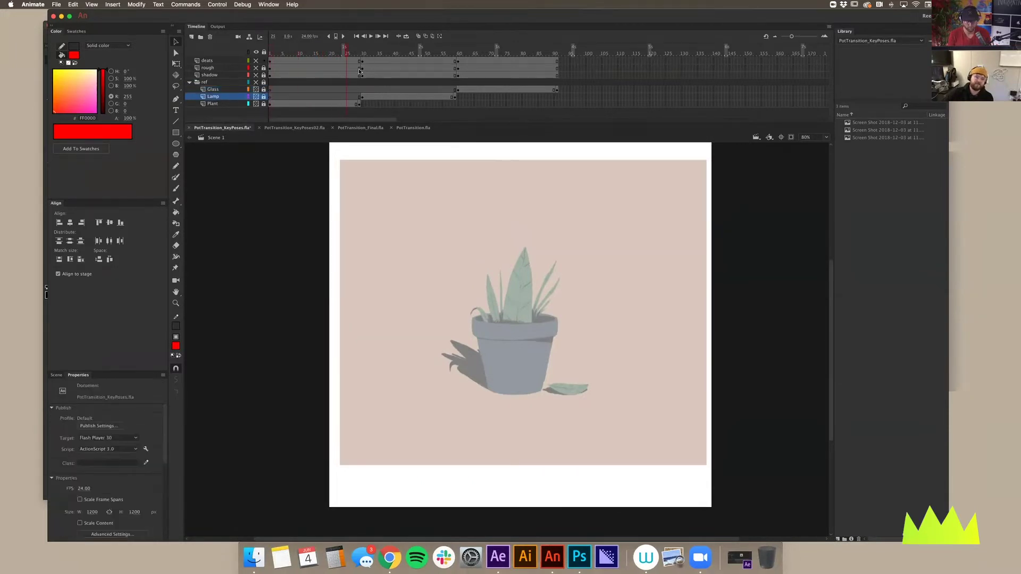
key(period)
key(period)
key(period)
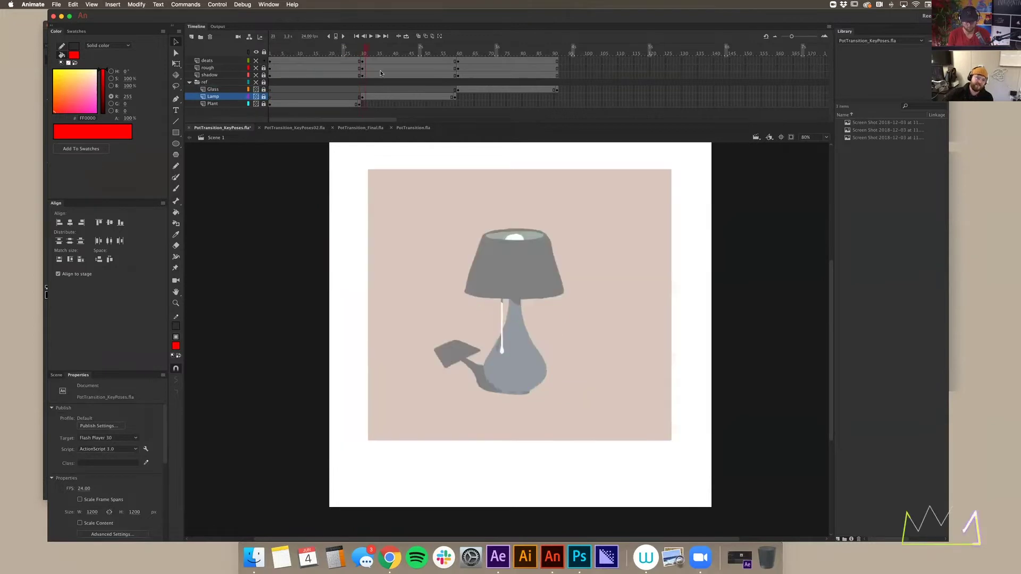
key(comma)
click(418, 78)
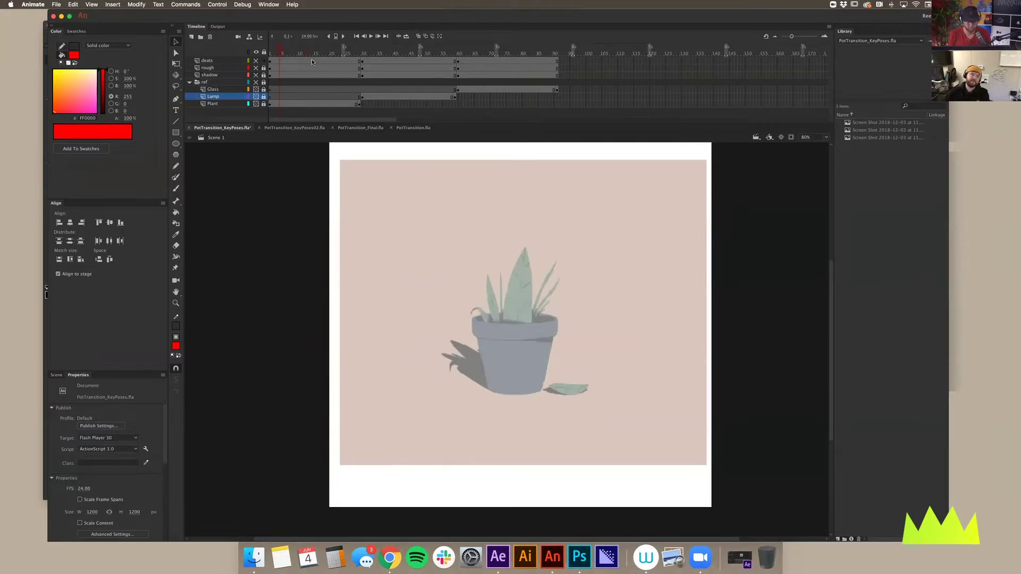
Step: Review how long the plant, lamp and glass references each hold on the timeline
click(316, 104)
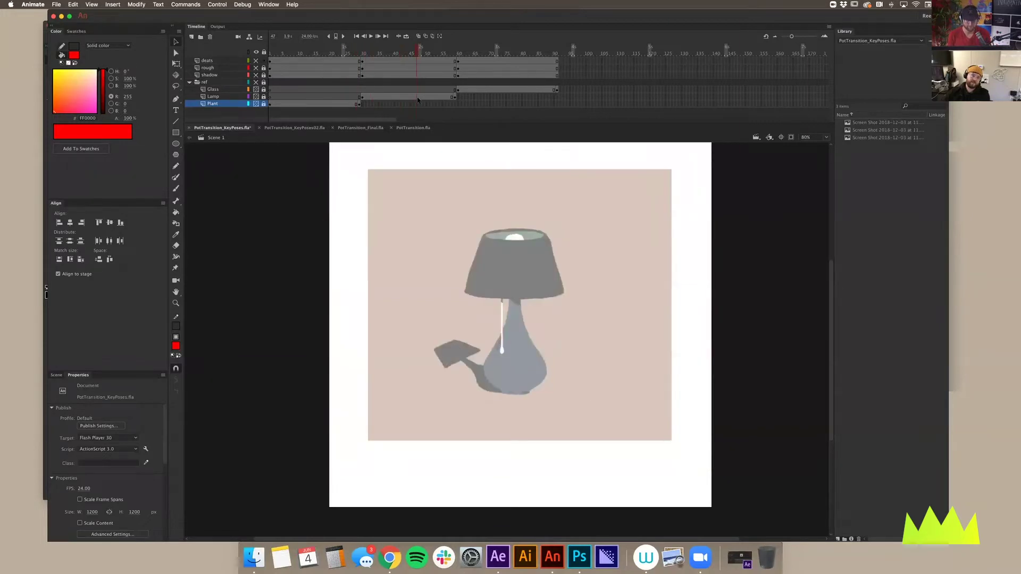
click(421, 56)
click(460, 96)
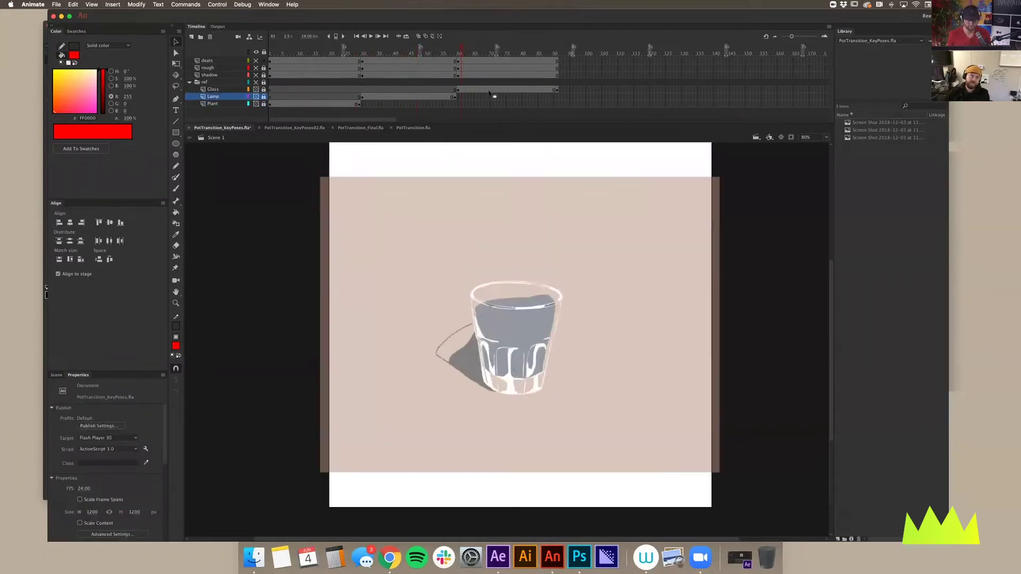
click(490, 90)
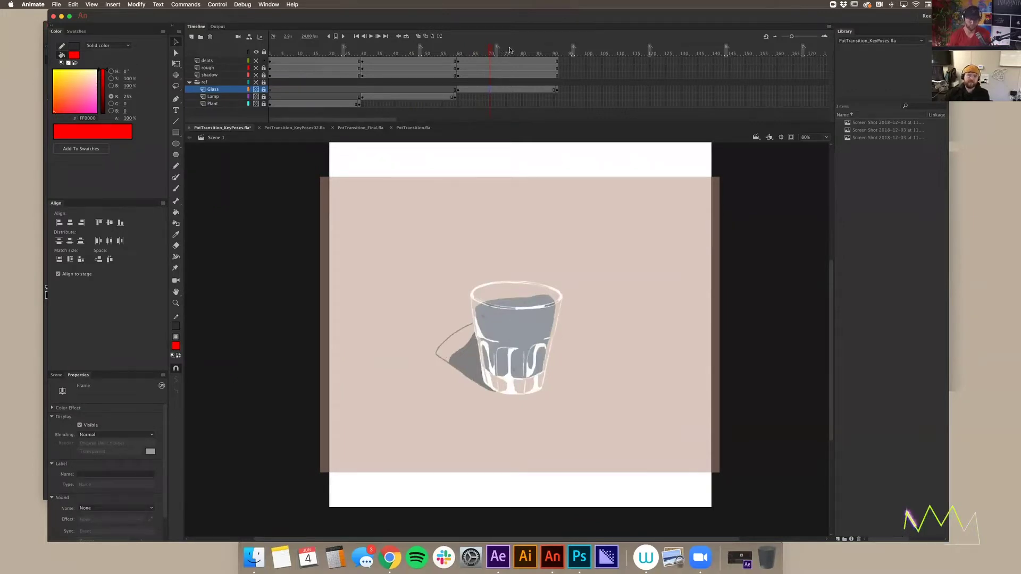
drag(509, 50, 275, 101)
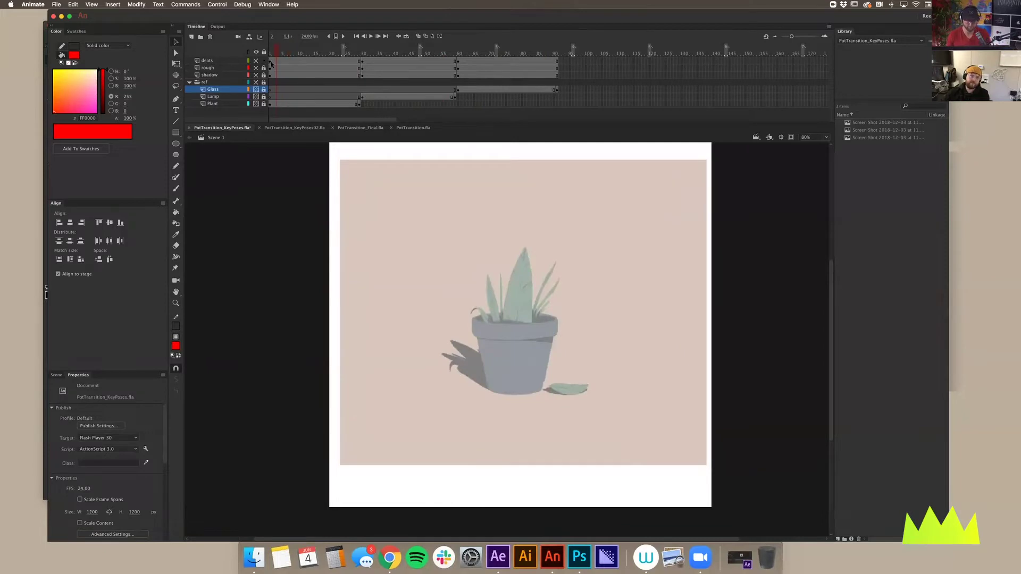
click(404, 105)
click(415, 104)
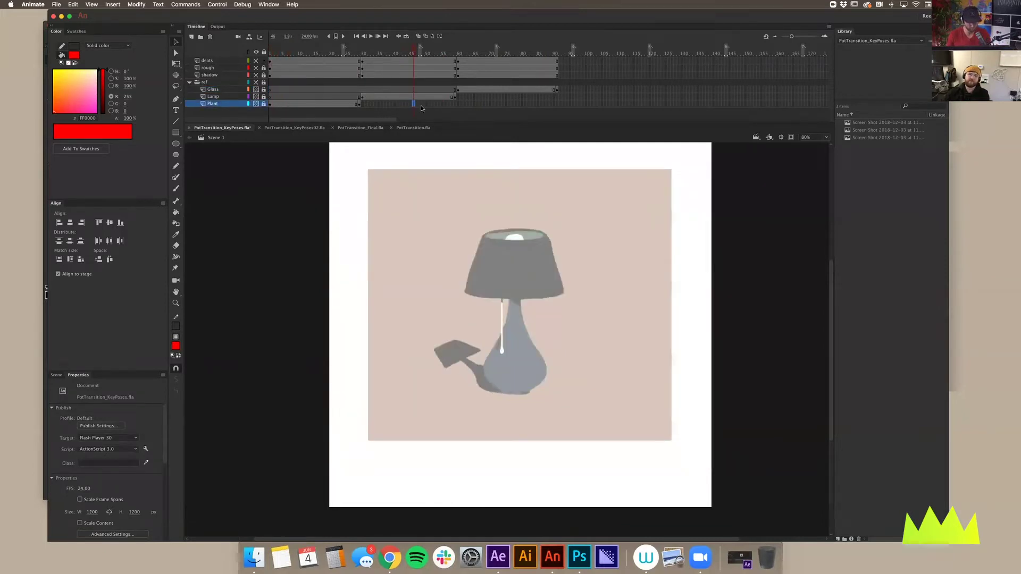
click(448, 104)
drag(448, 50, 439, 51)
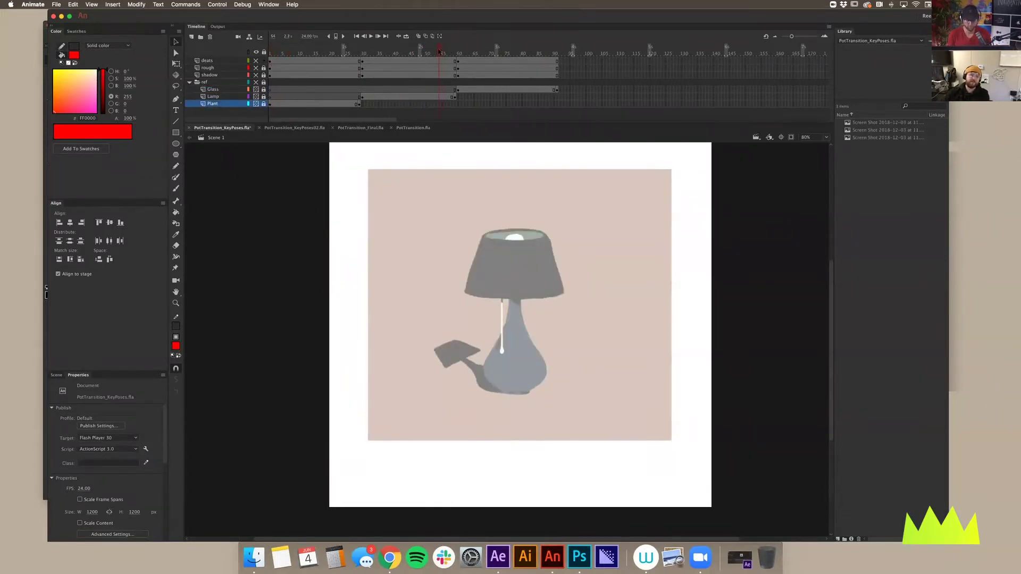
Step: Collapse the ref folder, show the rough, details and shadow layers, and review the drawings over the references
click(189, 82)
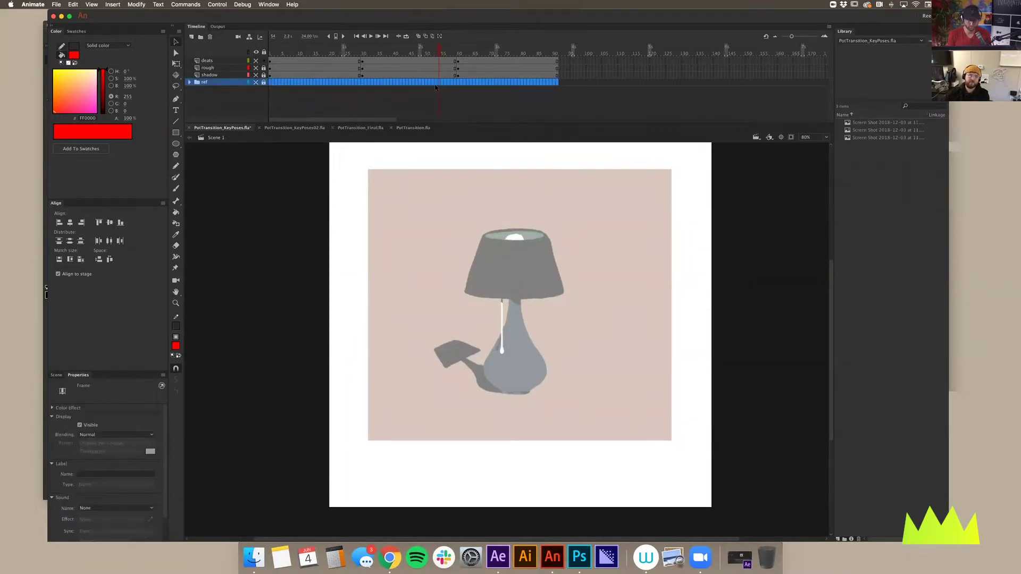
click(330, 51)
drag(290, 67, 357, 66)
drag(438, 70, 462, 69)
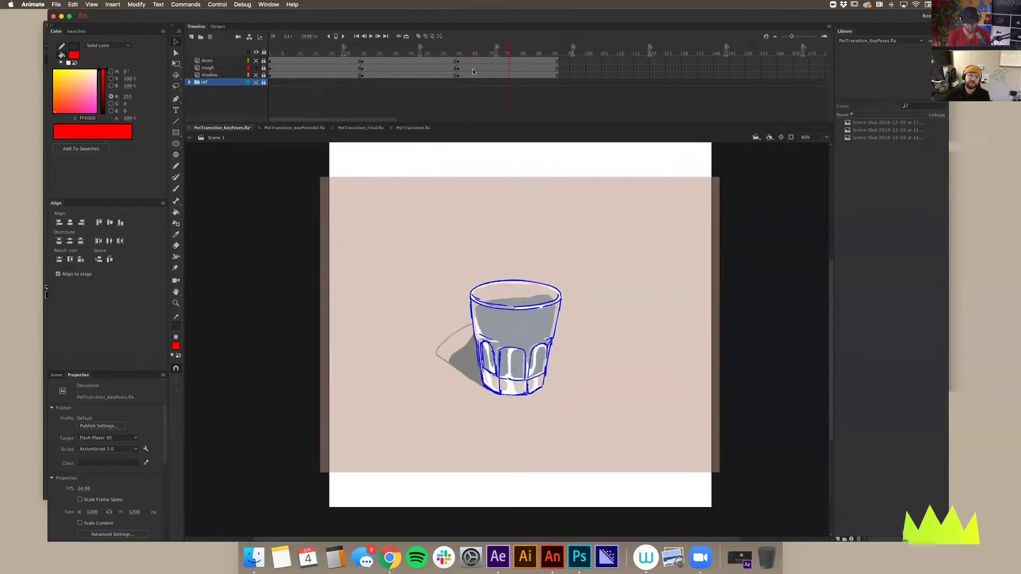
drag(348, 55, 392, 72)
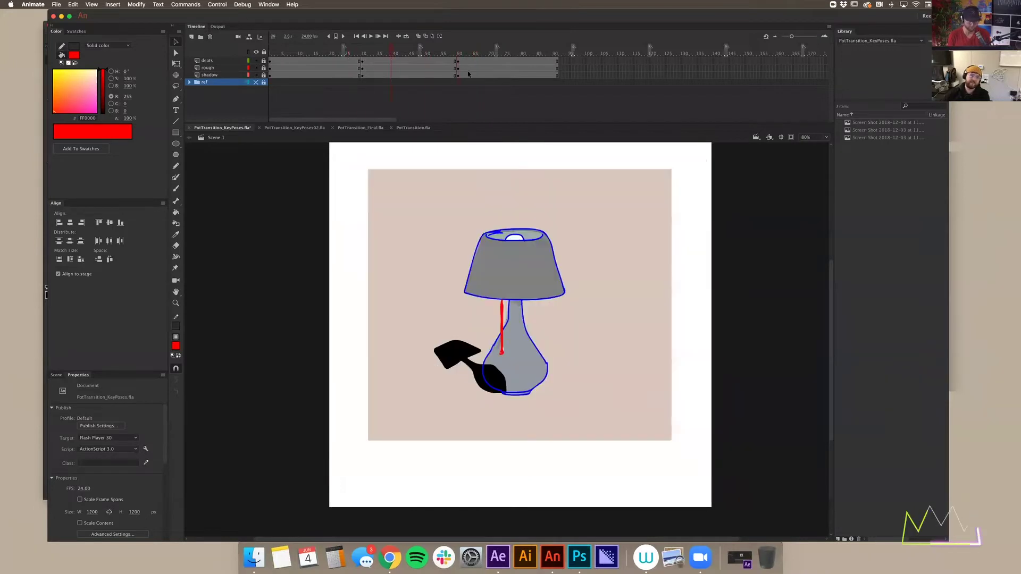
Step: Switch to PotTransition_KeyPoses02.fla and play its rough key poses from frame 1
click(287, 128)
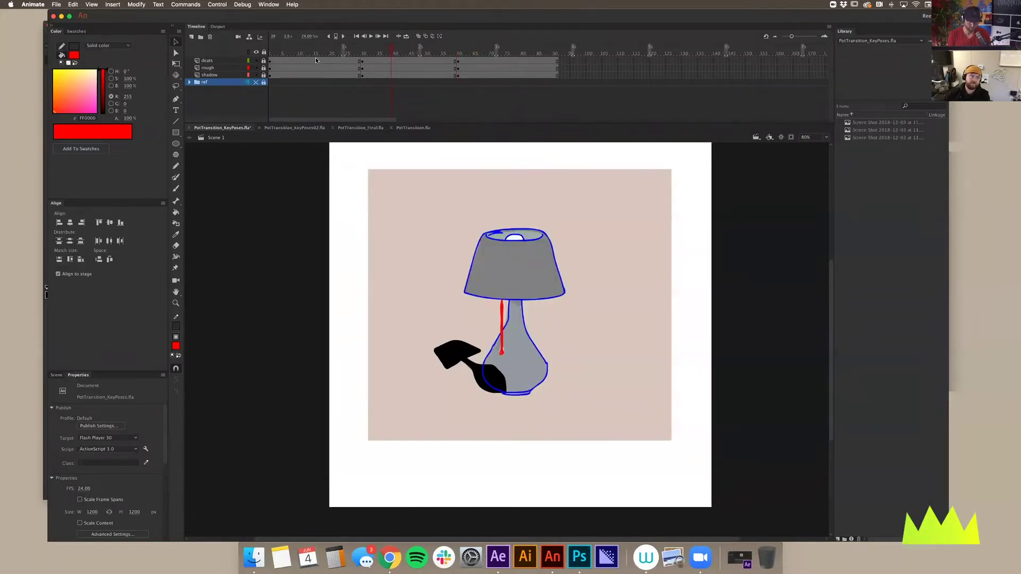
click(272, 53)
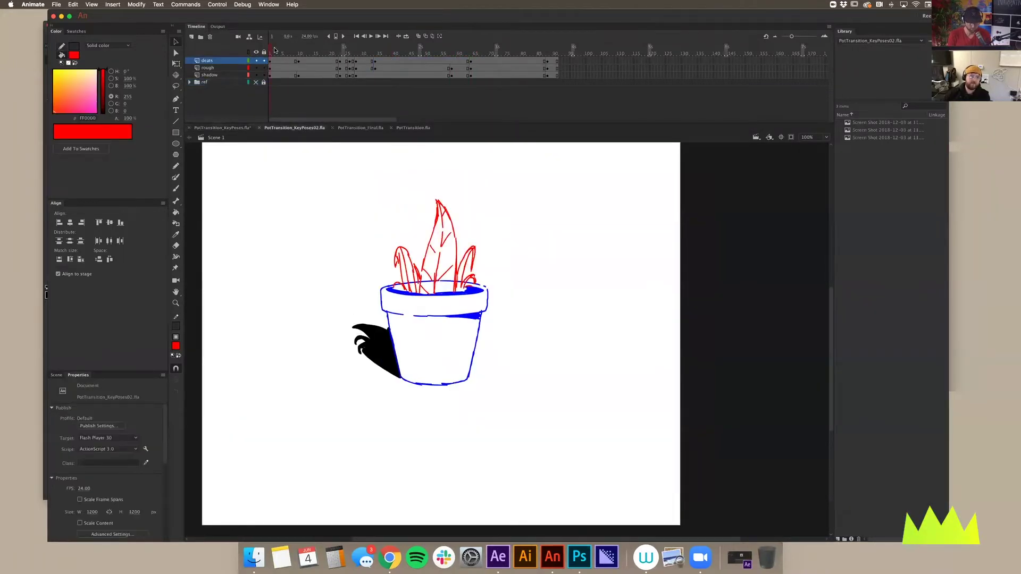
key(Return)
Step: Temporarily show the expanded ref folder to compare the plant and lamp poses with the reference images
click(256, 83)
click(293, 54)
click(189, 82)
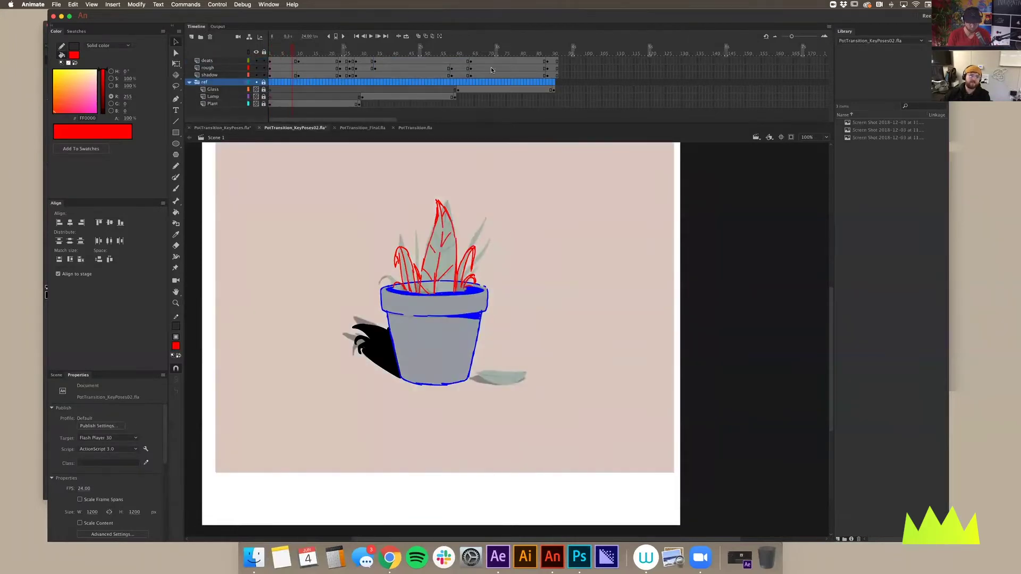
click(343, 53)
click(410, 53)
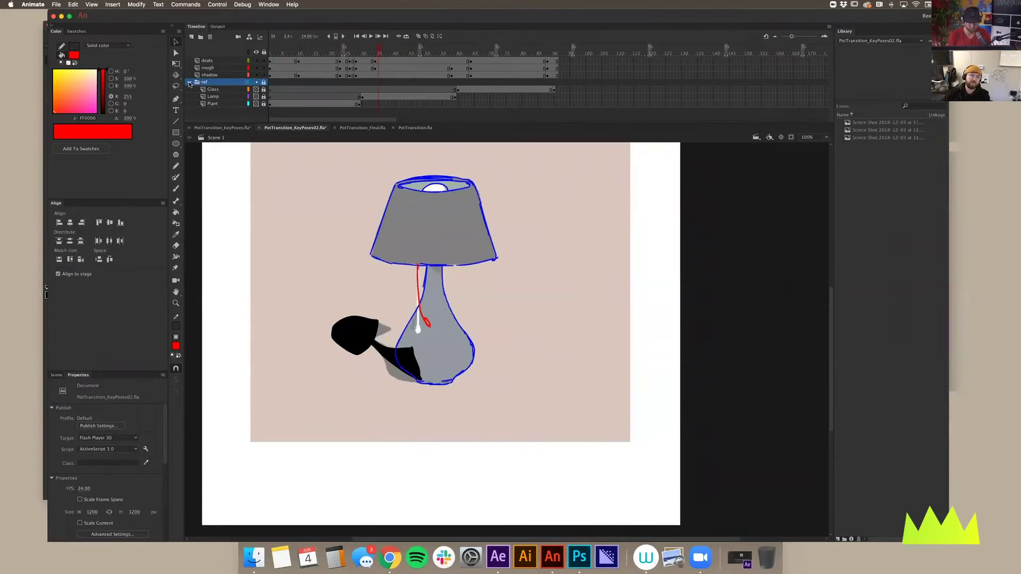
click(190, 82)
click(256, 82)
Step: Examine the transition poses between the plant pot and the settled lamp
click(356, 53)
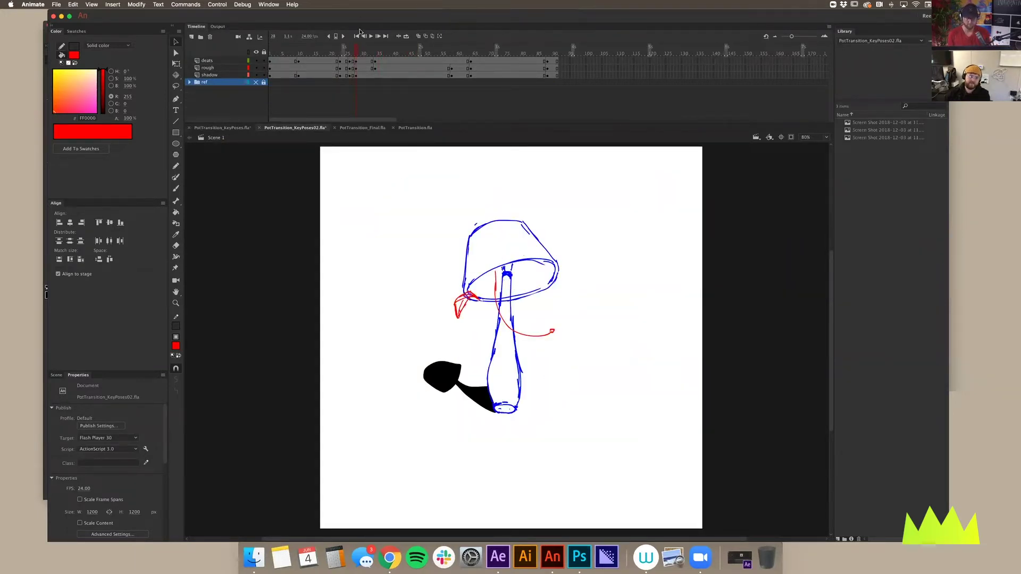
click(354, 53)
drag(353, 53, 349, 55)
click(335, 56)
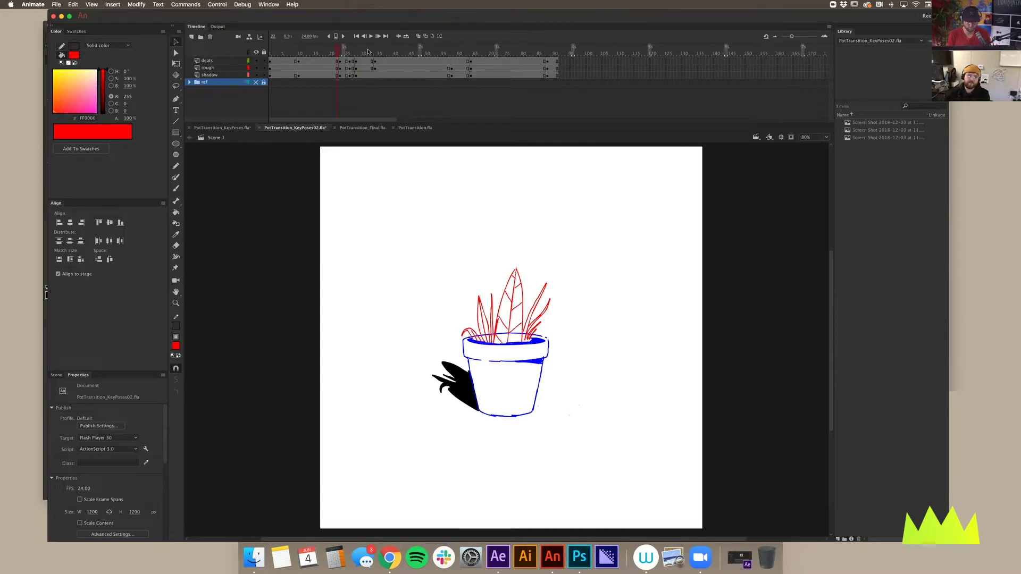
click(387, 53)
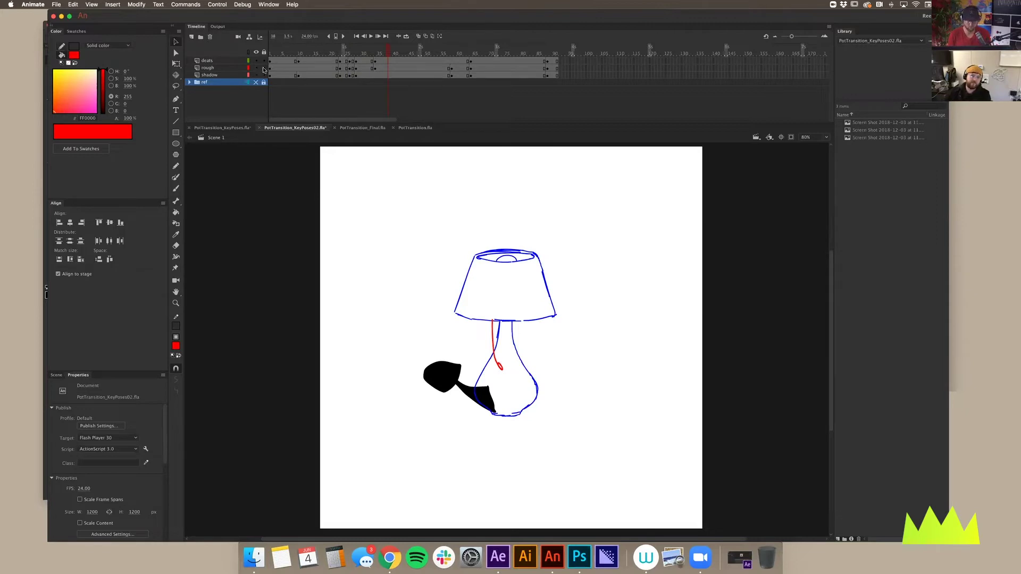
Step: Hide the shadow layer and compare the squashed pot pose with the settled lamp pose
click(255, 75)
drag(371, 54, 376, 55)
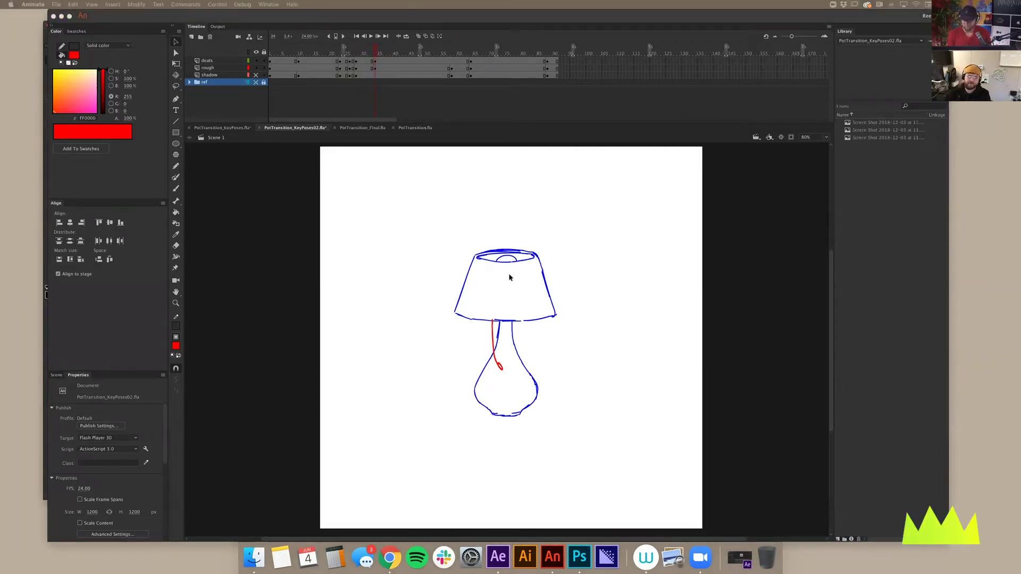
click(372, 52)
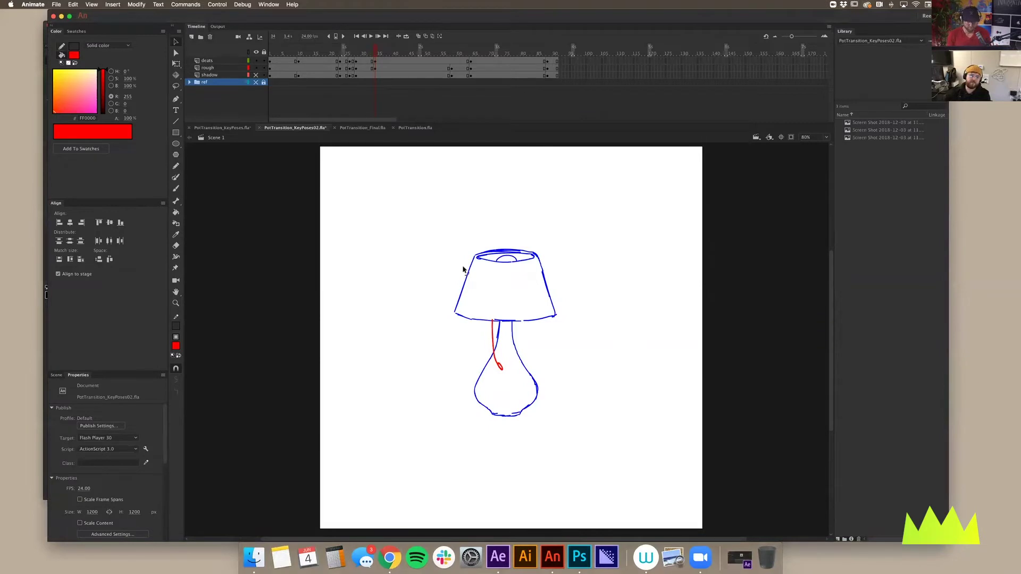
click(365, 52)
click(343, 81)
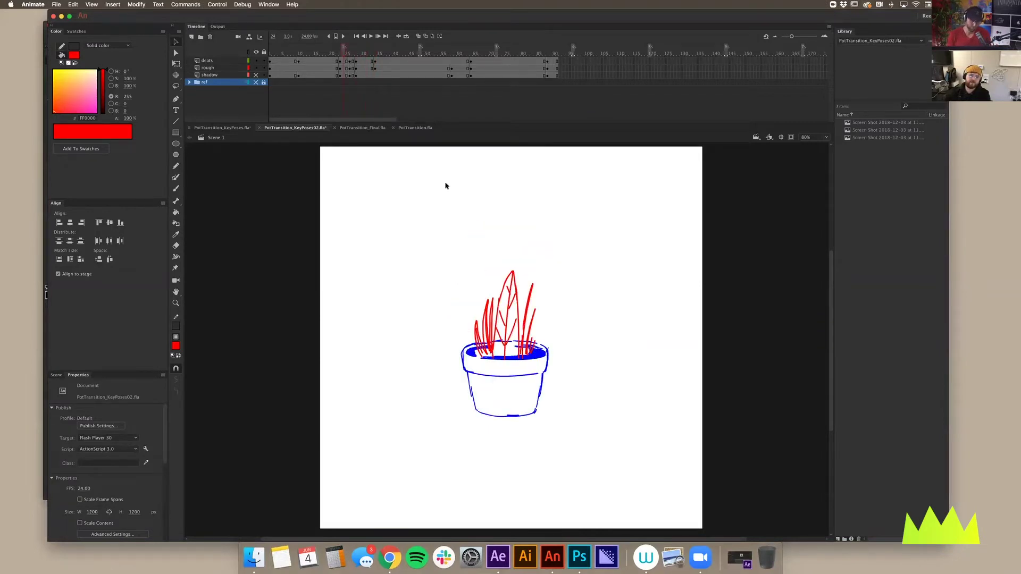
click(377, 51)
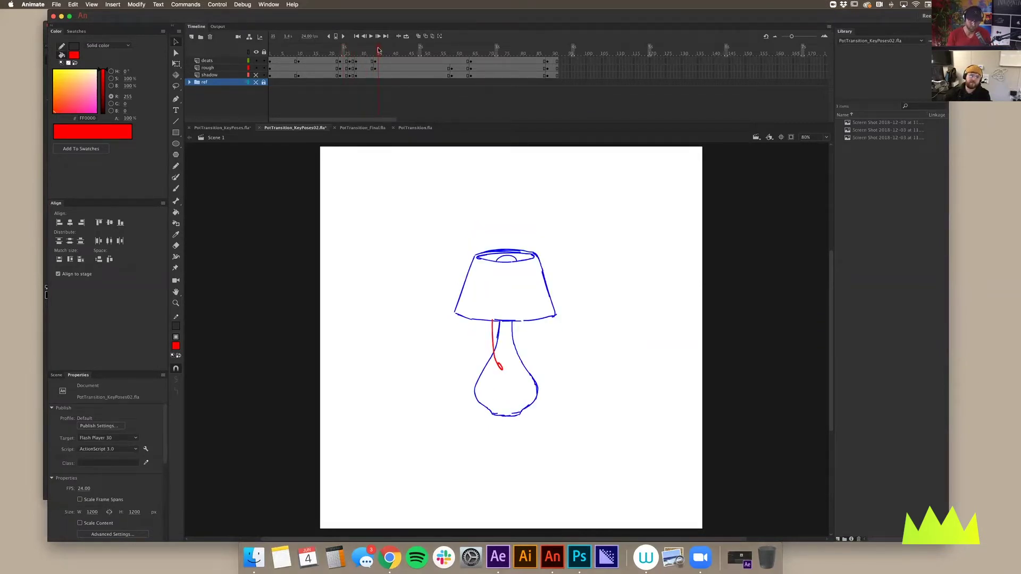
Step: Step frame by frame through the squash and stretch poses where the pot turns into the lamp
click(354, 48)
key(comma)
key(comma)
key(comma)
key(period)
key(period)
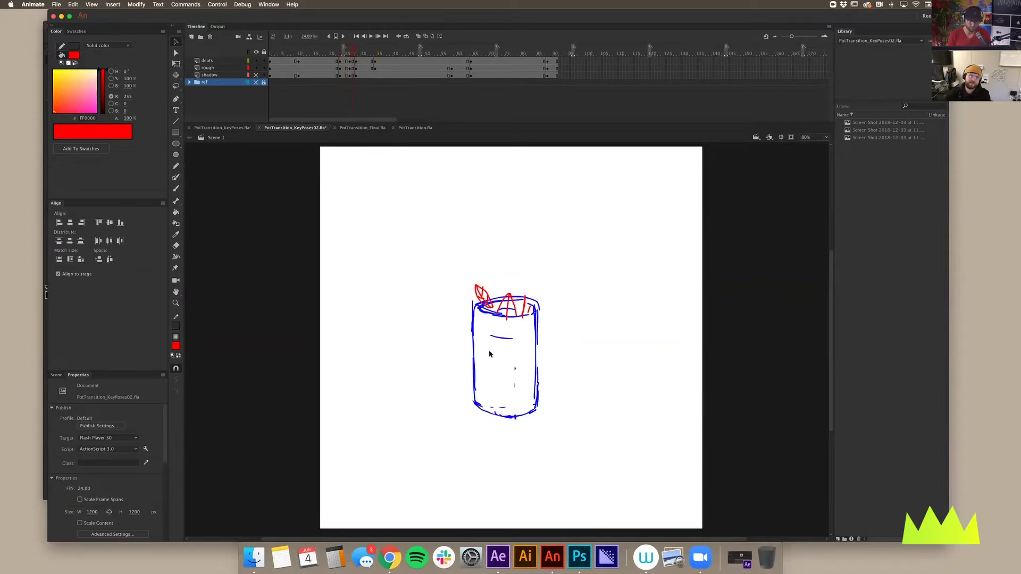
key(period)
key(comma)
Step: Step from the stretched, tilted lamp pose to the settled lamp and back to examine the overshoot
click(357, 52)
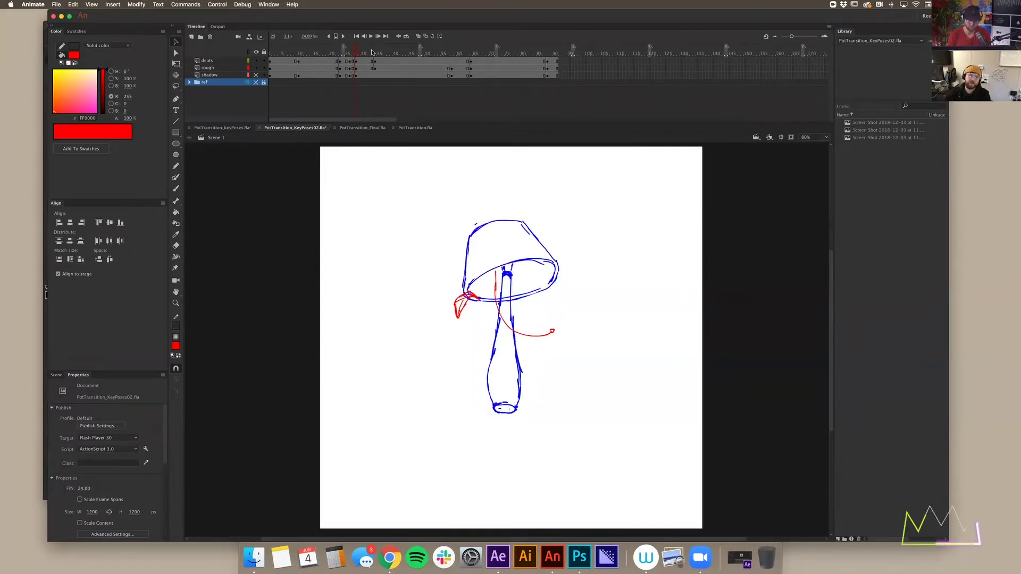
key(period)
key(period)
key(period)
key(period)
key(period)
key(period)
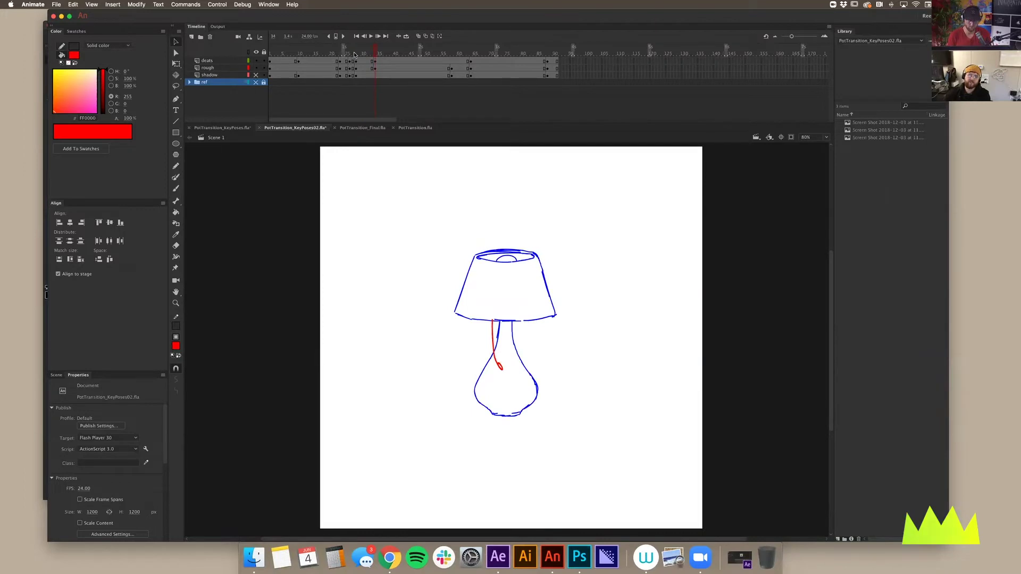
drag(353, 52, 357, 54)
key(period)
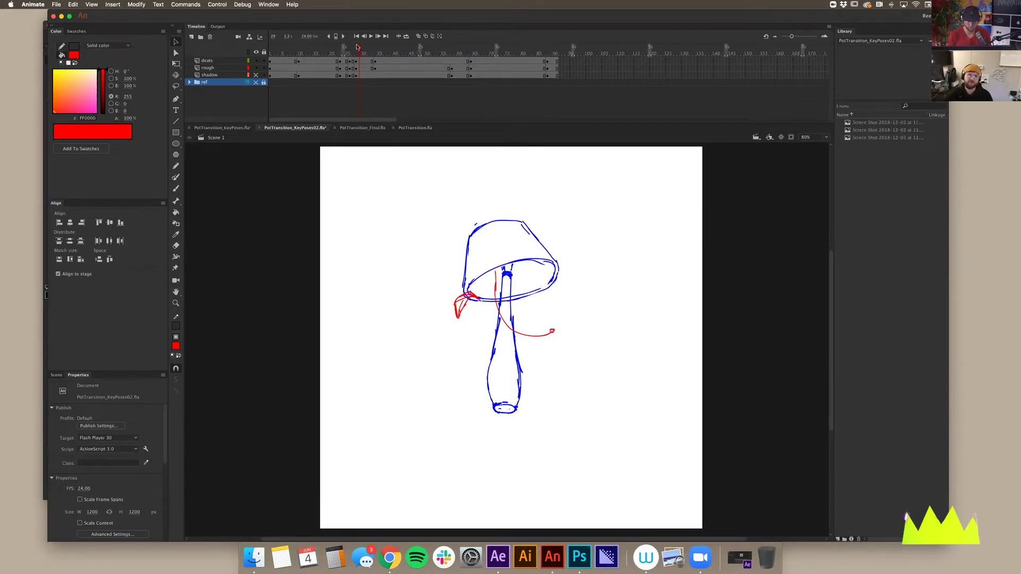
Step: Scrub past the settled lamp to the first transition pose where the lamp turns into the glass
drag(357, 47, 405, 61)
click(387, 58)
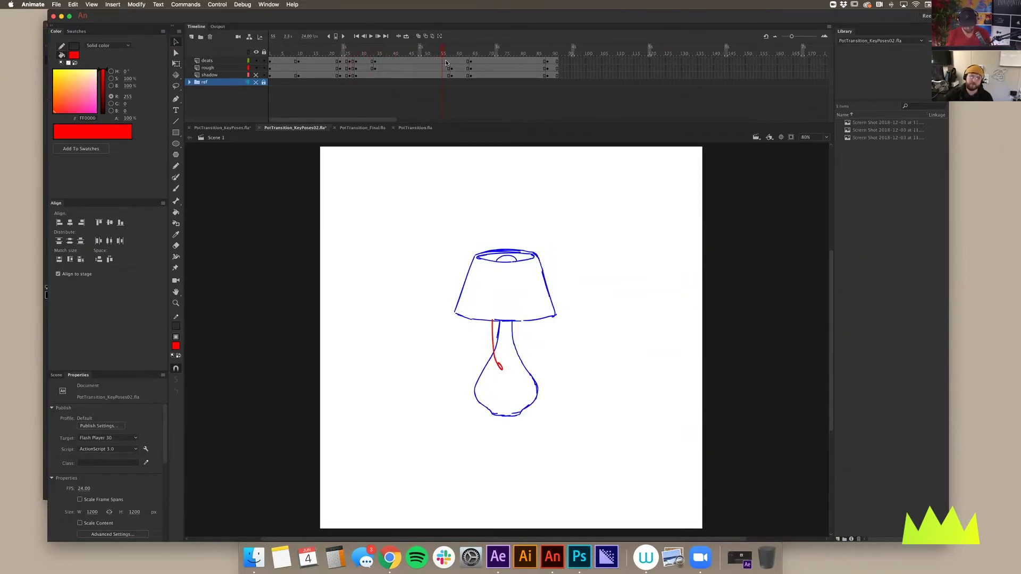
click(454, 62)
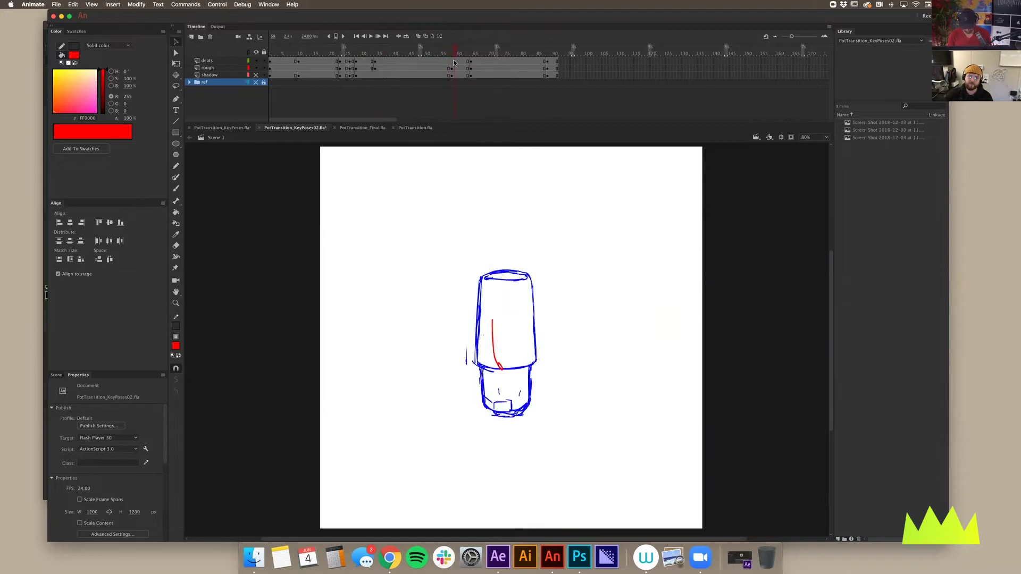
Step: Compare the settled lamp, the lamp-to-glass transition pose and the water glass on neighbouring frames
click(447, 53)
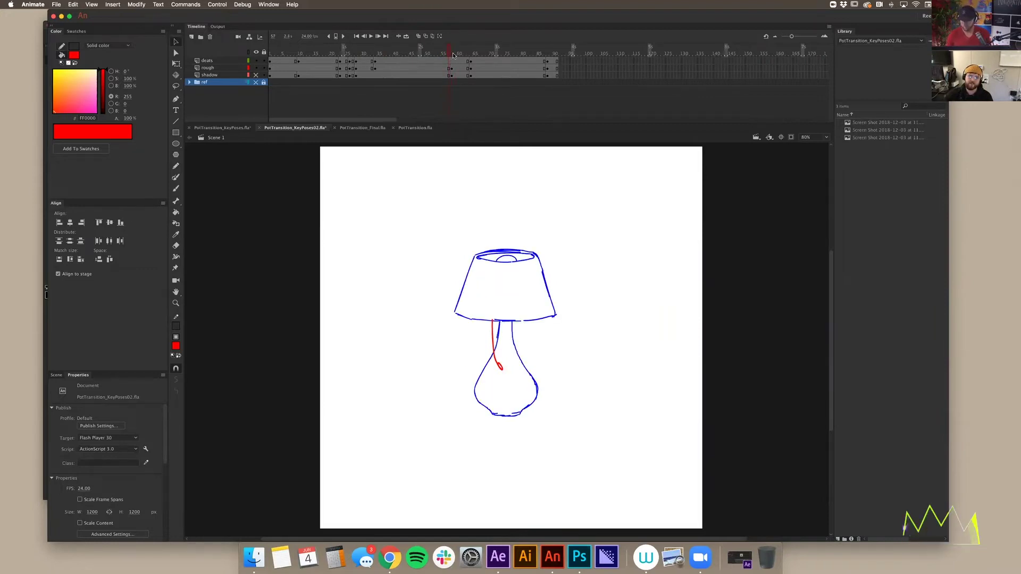
click(455, 54)
click(473, 54)
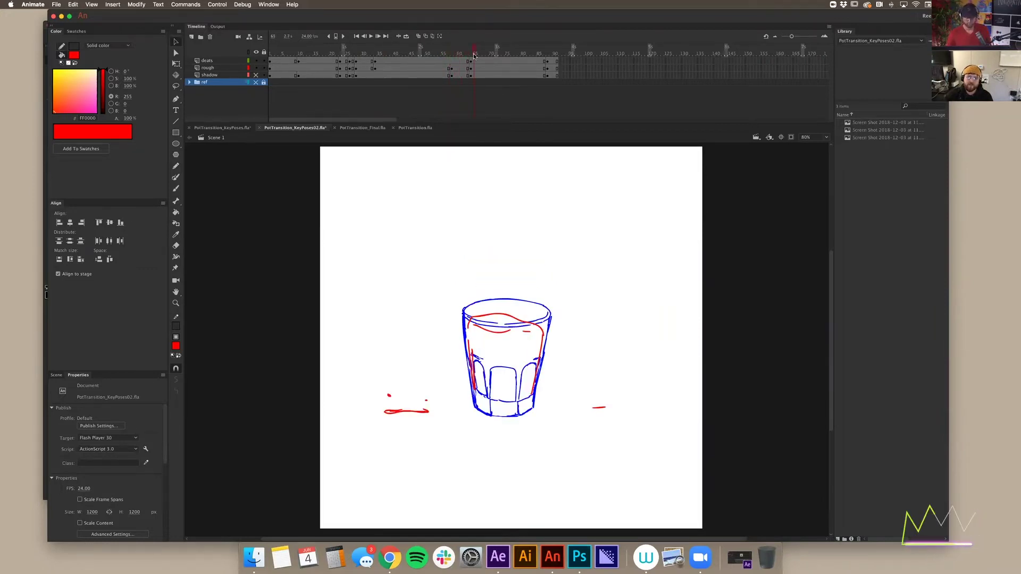
click(452, 56)
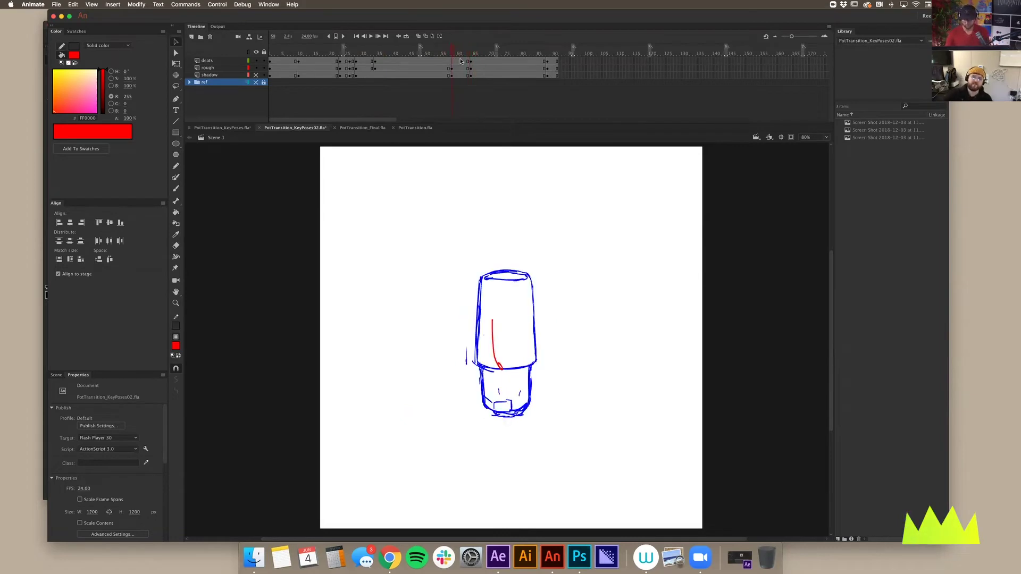
drag(461, 61, 467, 56)
click(451, 54)
key(comma)
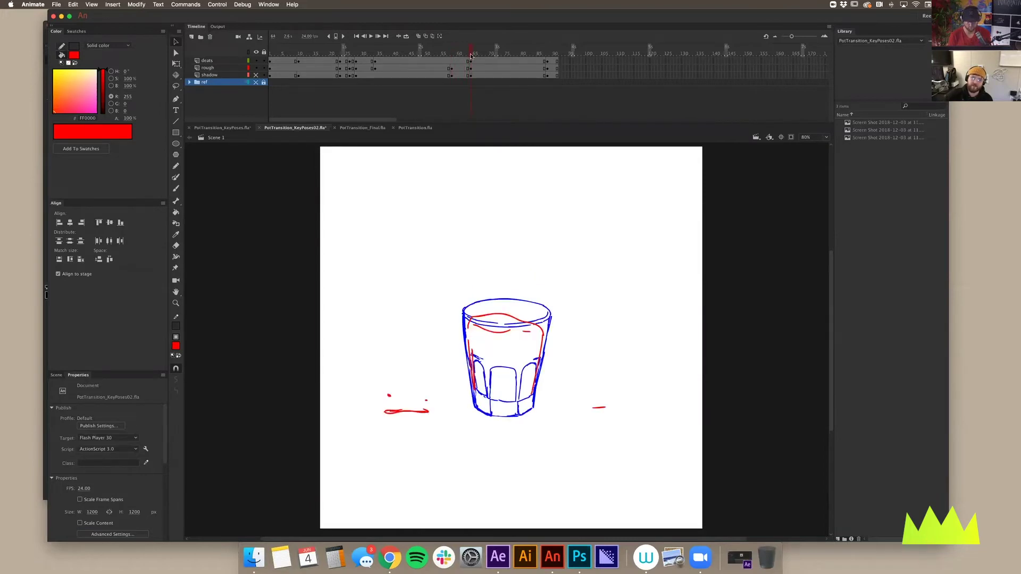
Step: Scrub back to the stretched pot pose and step forward through the tilted lamp to the settled lamp
drag(468, 46, 357, 54)
key(comma)
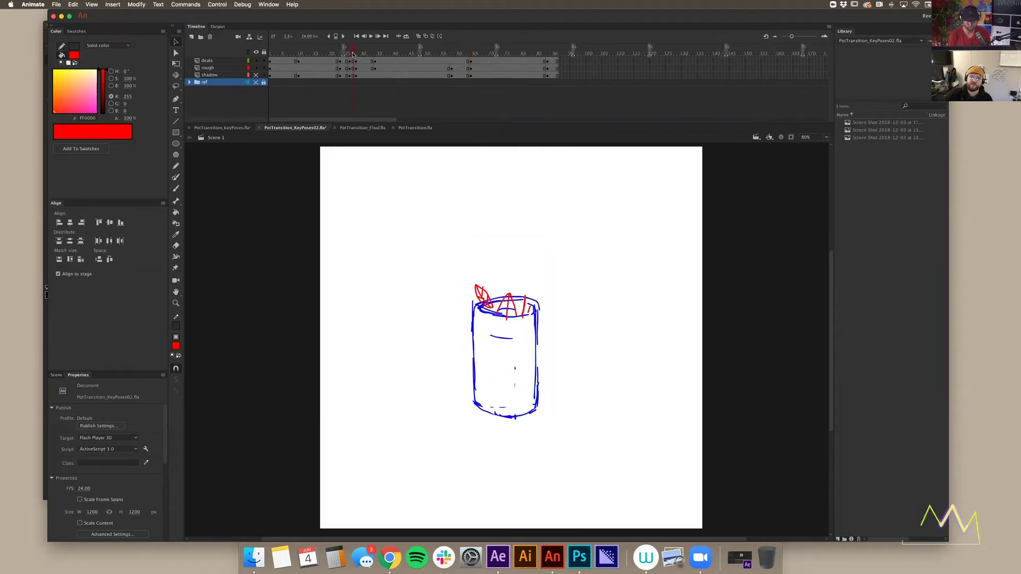
key(period)
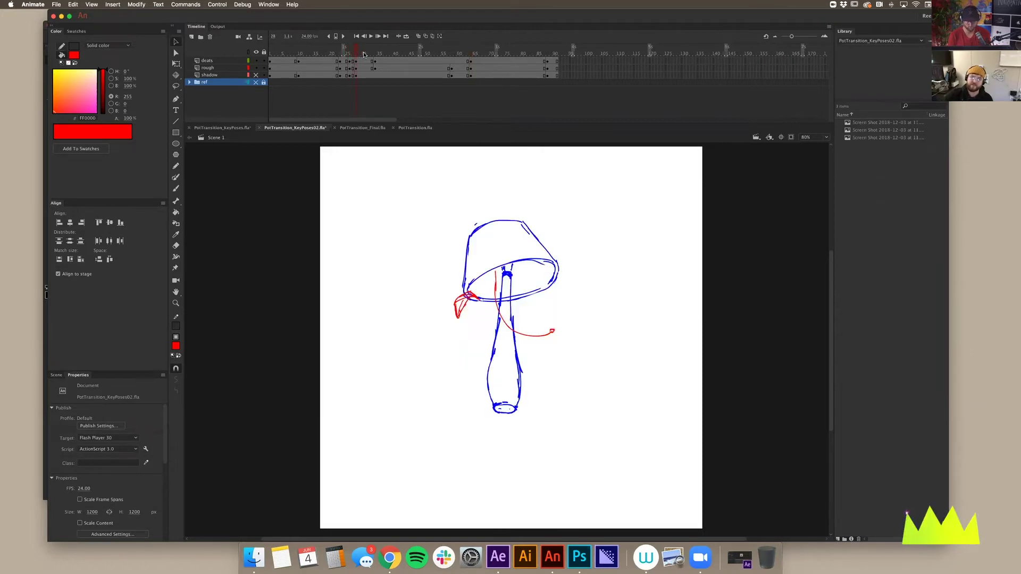
click(373, 52)
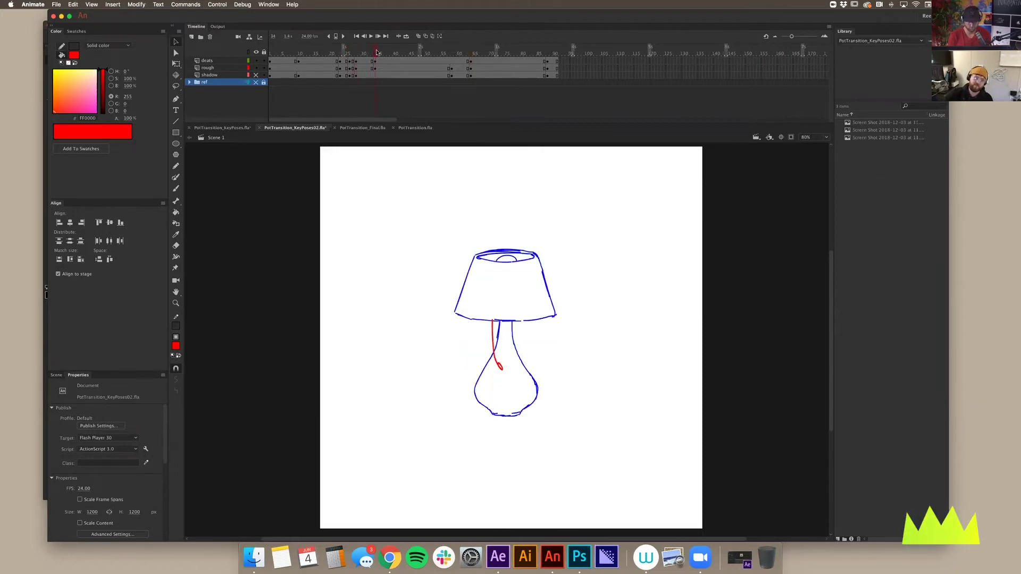
Step: Switch to PotTransition_Final.fla, play the animation from the start and return to the first frame
key(ctrl+Tab)
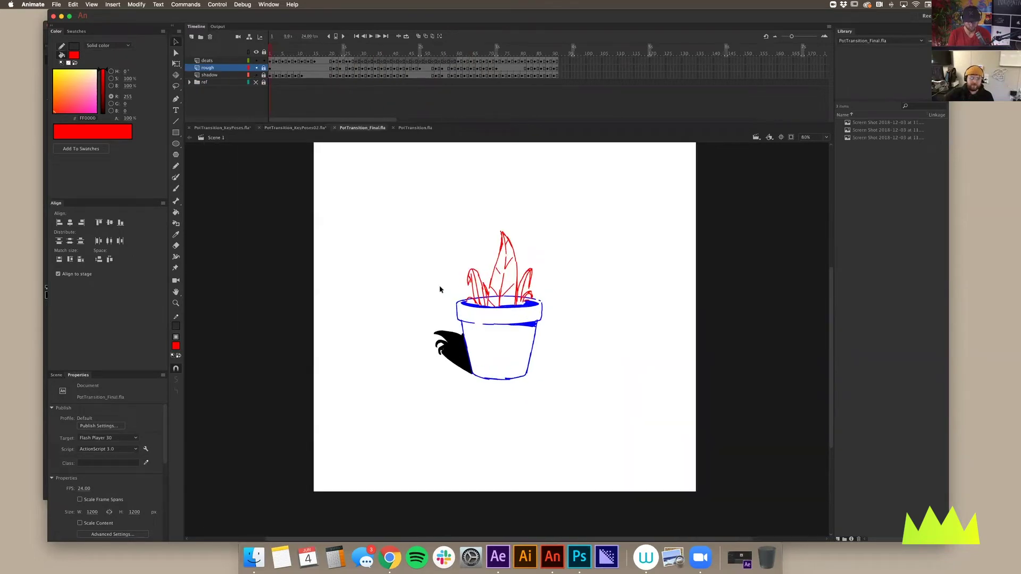
click(283, 52)
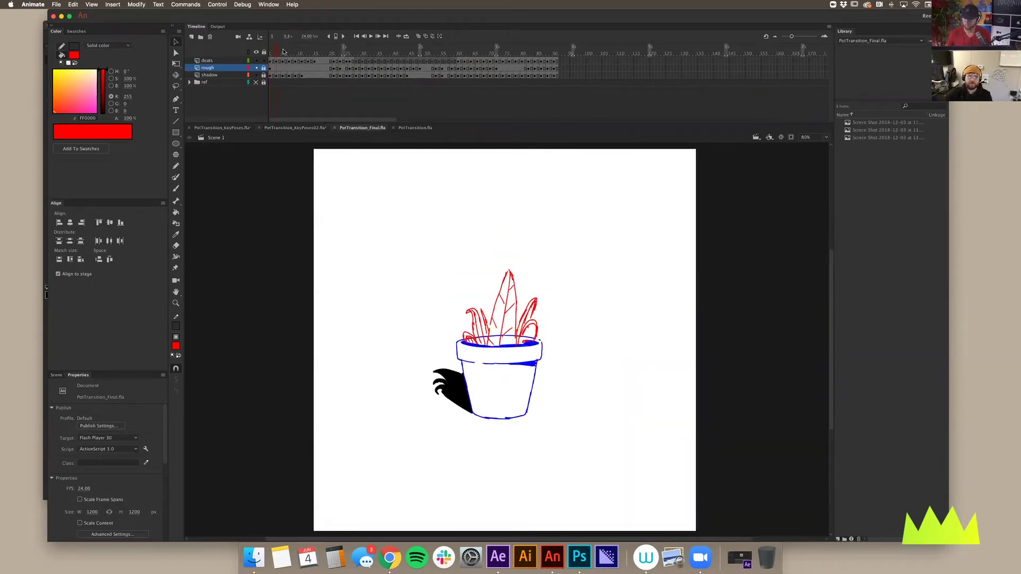
mouse_move(284, 52)
mouse_down()
mouse_move(350, 55)
mouse_move(271, 58)
mouse_up()
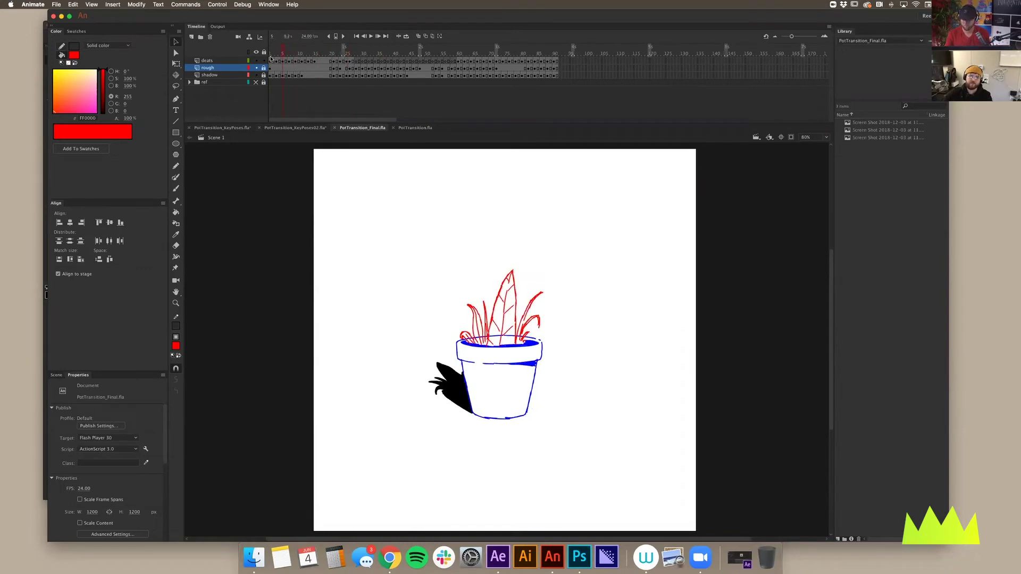
key(Return)
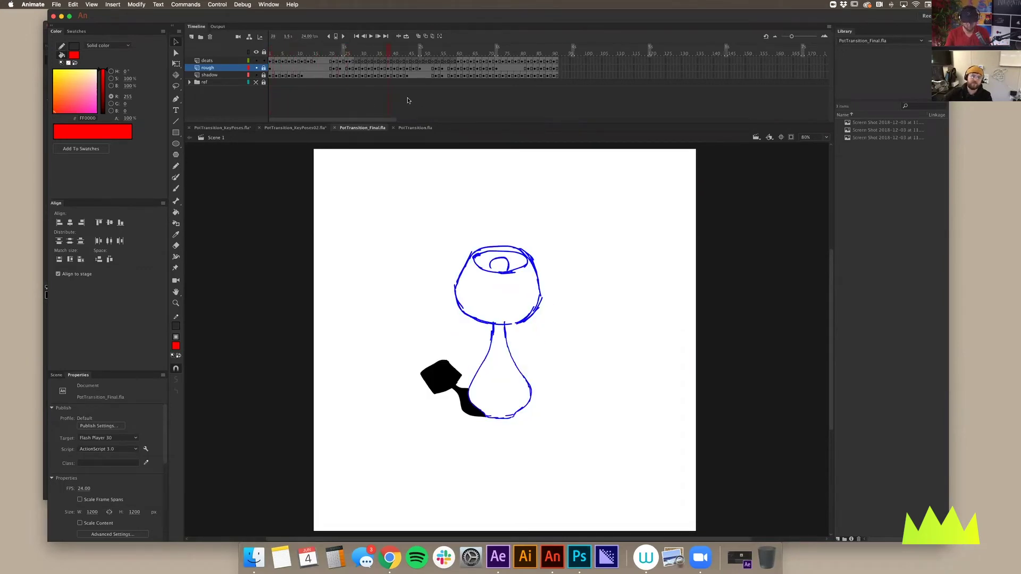
drag(407, 100, 273, 85)
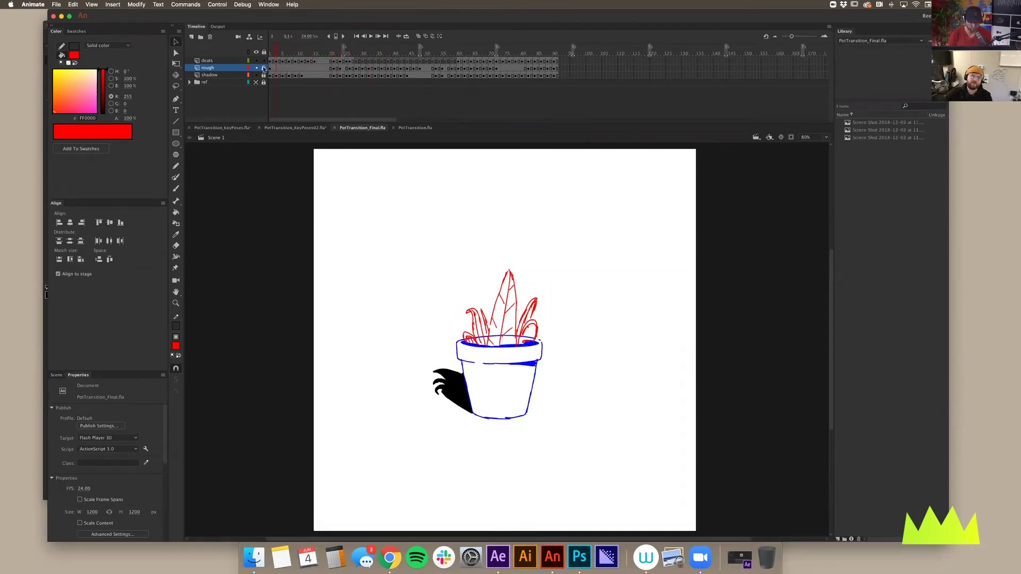
click(263, 68)
click(270, 51)
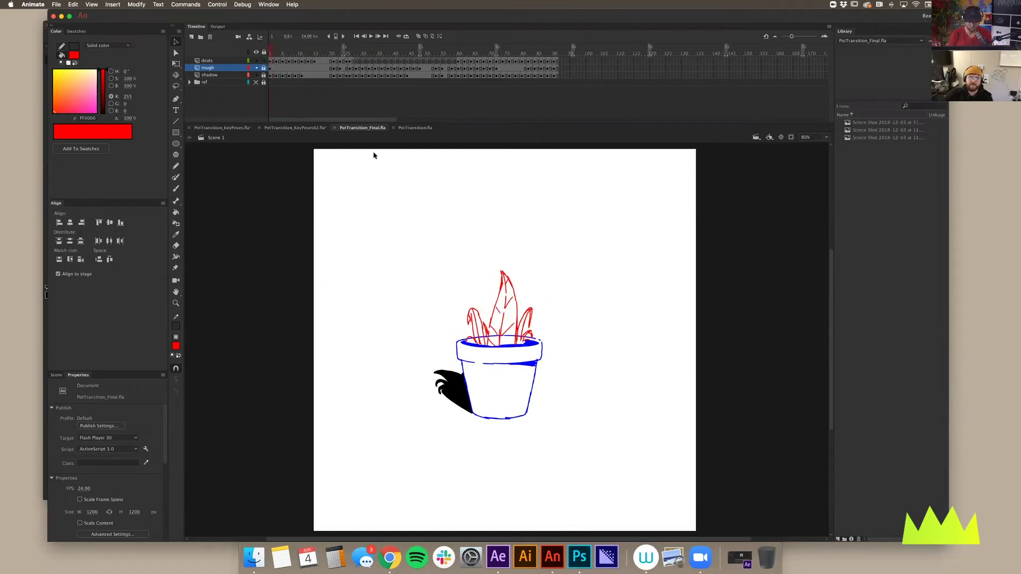
Step: Scrub from the plant pot to the stretched lamp and step through the lampshade's wobble frames
drag(271, 54, 357, 61)
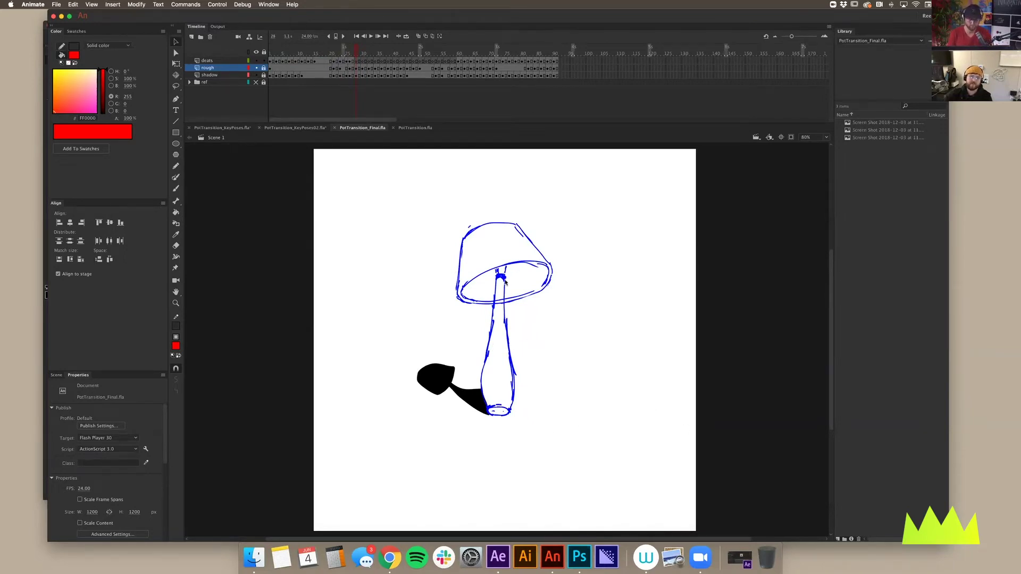
drag(357, 54, 385, 57)
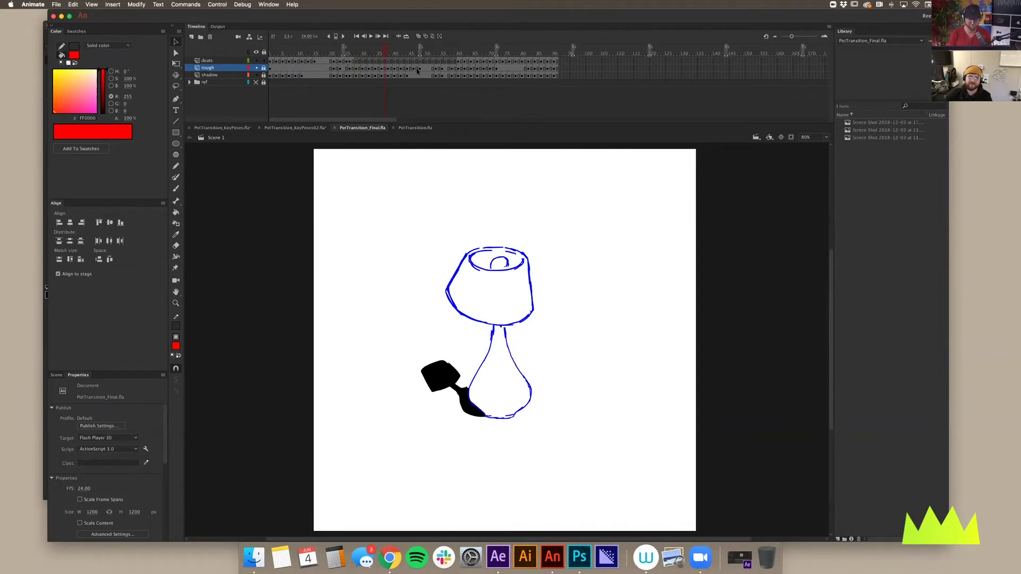
key(period)
key(period)
key(period)
key(period)
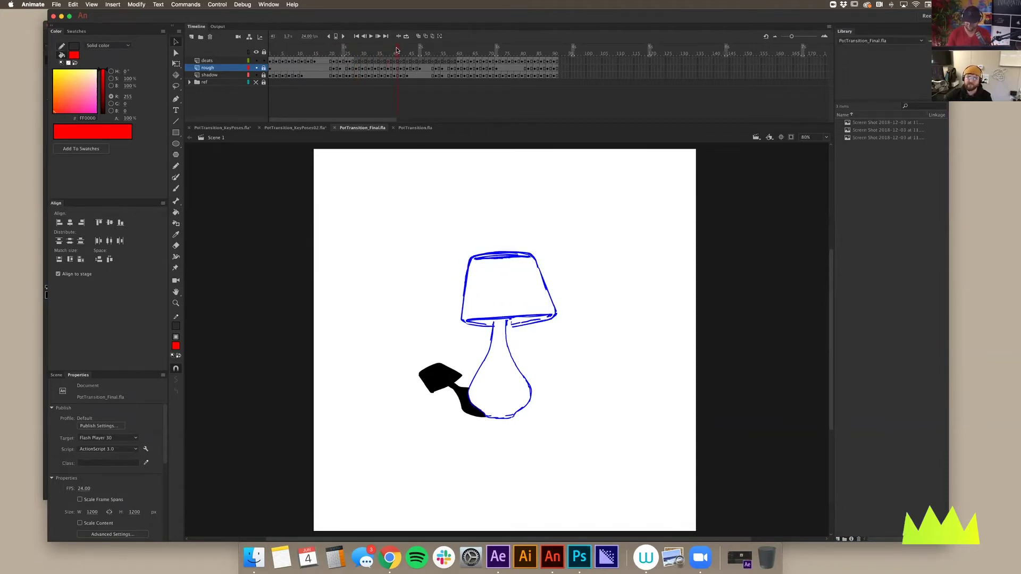
Step: Scrub through the lamp-to-glass transition to the final plant pot and replay the animation from the start
click(453, 51)
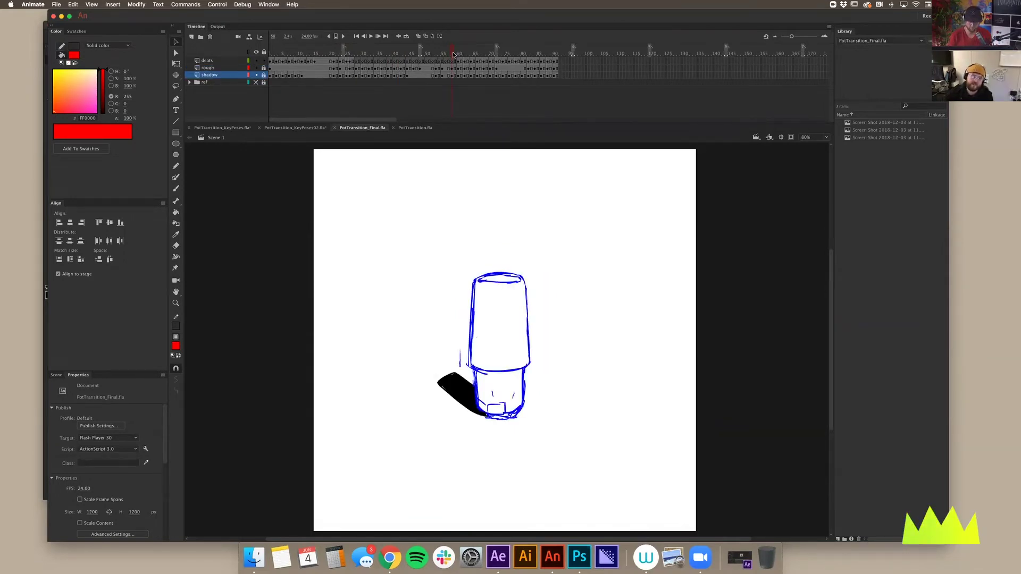
click(458, 53)
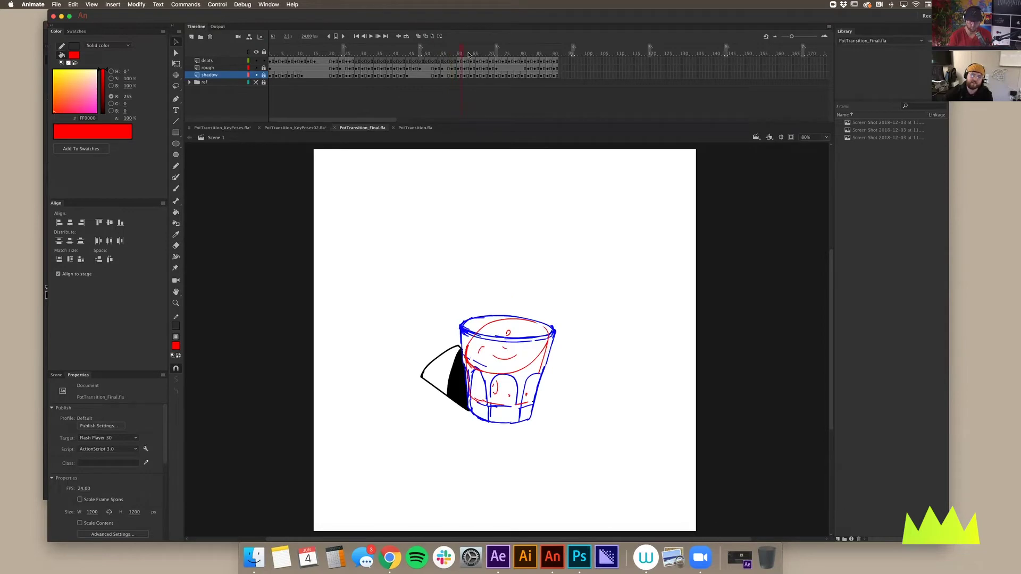
drag(467, 54, 556, 53)
click(485, 55)
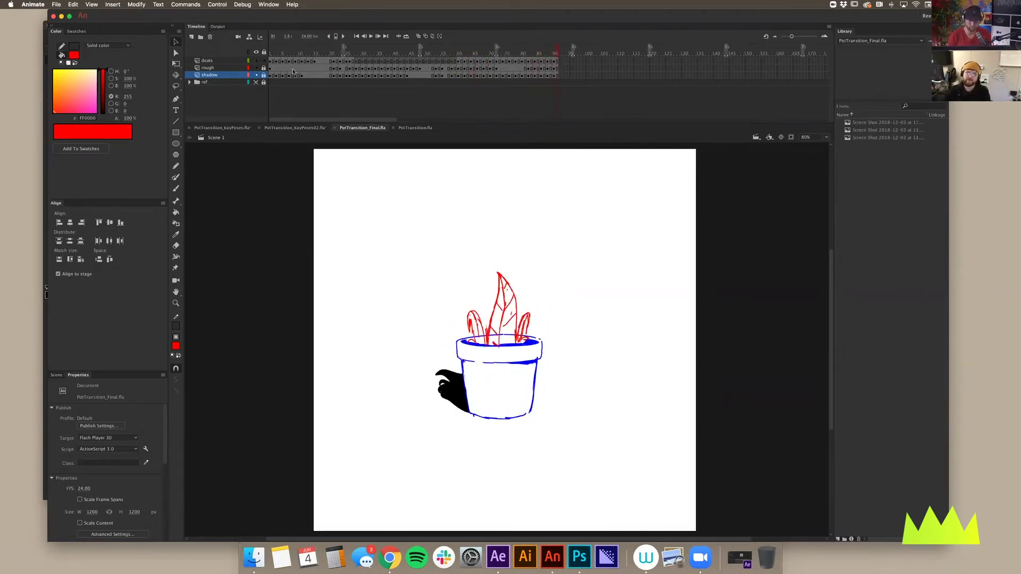
drag(269, 55, 287, 56)
key(Return)
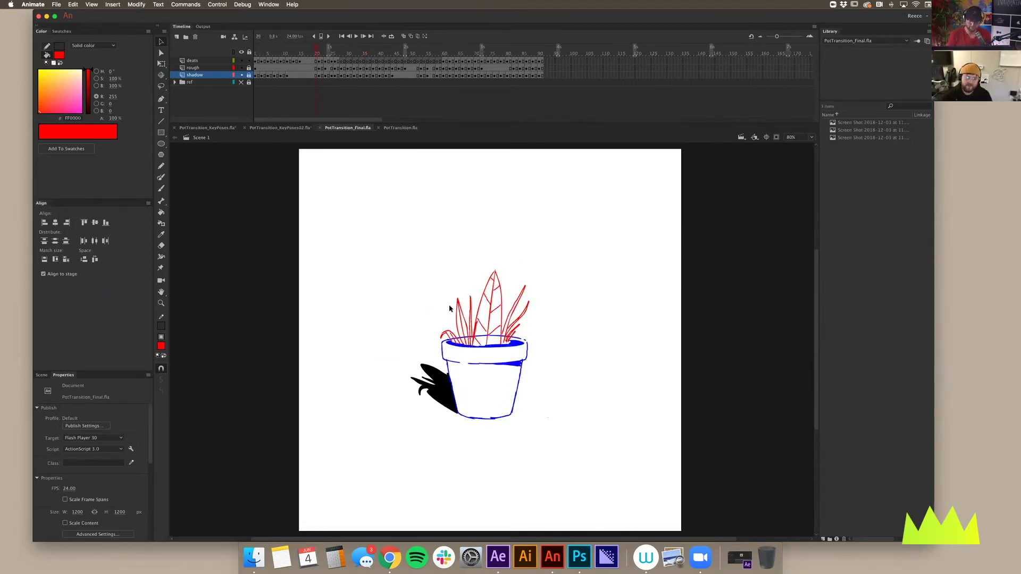
Step: Step through the squashed pot, stretched cylinder and tilted lamp frames to examine the pot-to-lamp change
drag(326, 51, 332, 51)
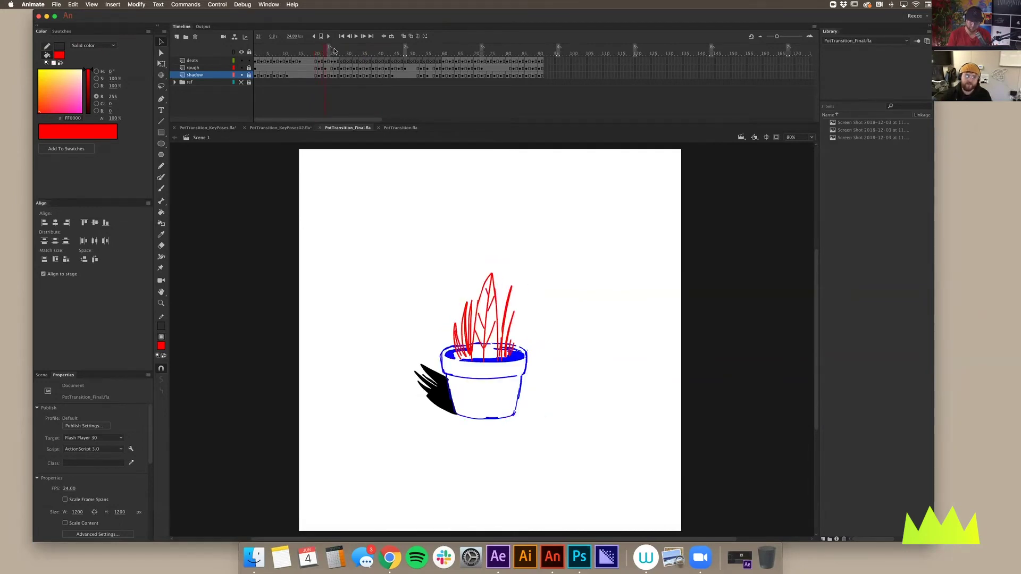
key(.)
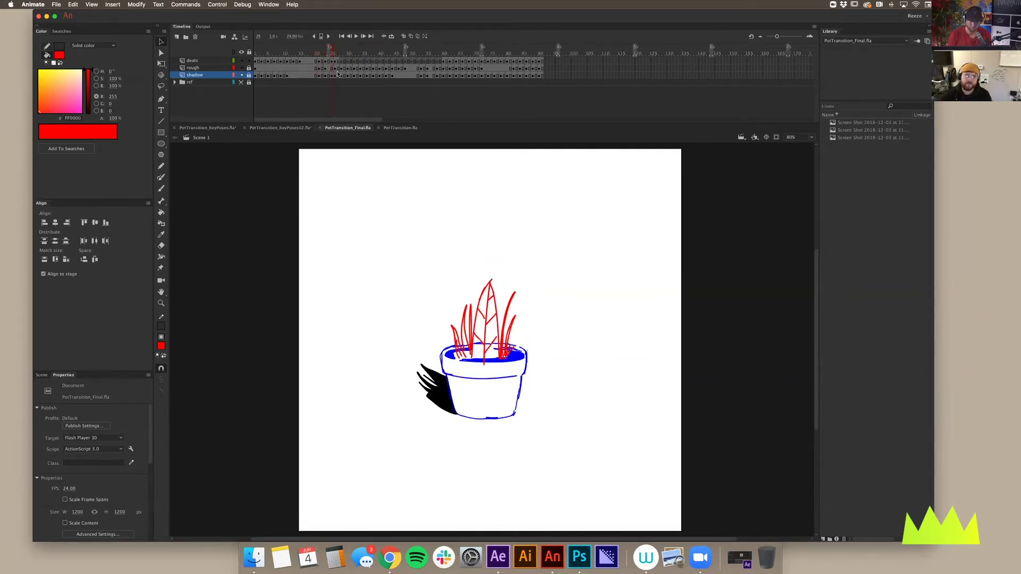
key(period)
key(comma)
key(comma)
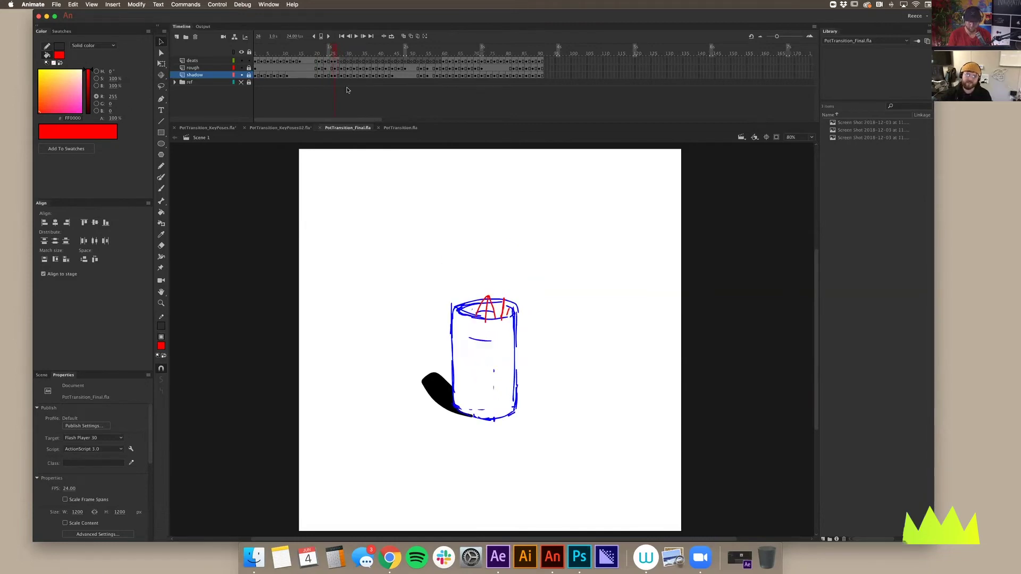
click(337, 52)
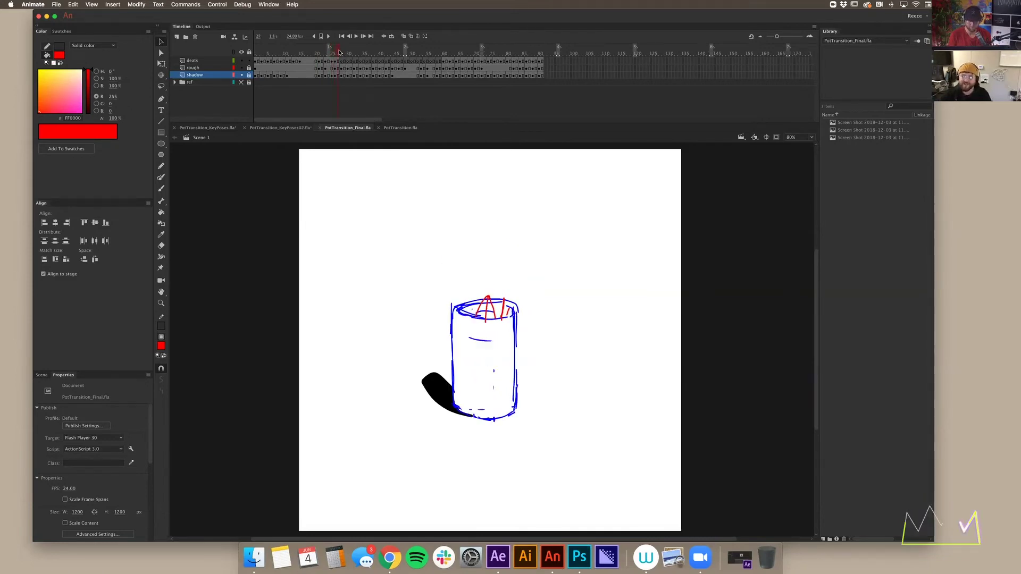
drag(339, 52, 342, 51)
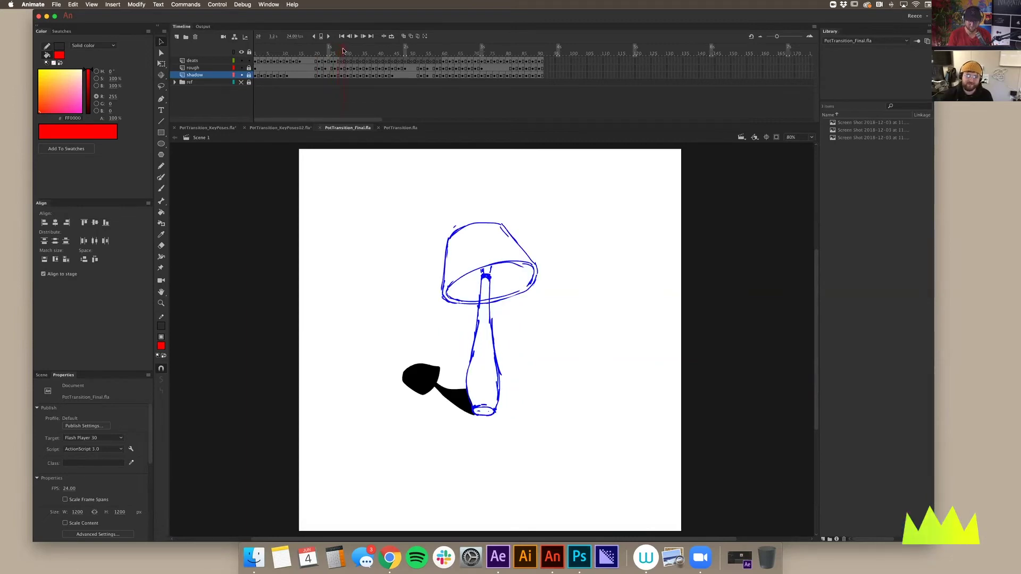
Step: Switch to PotTransition.fla and examine the plant pot and its shadow on the first frame
click(397, 127)
scroll(439, 238, down, 2)
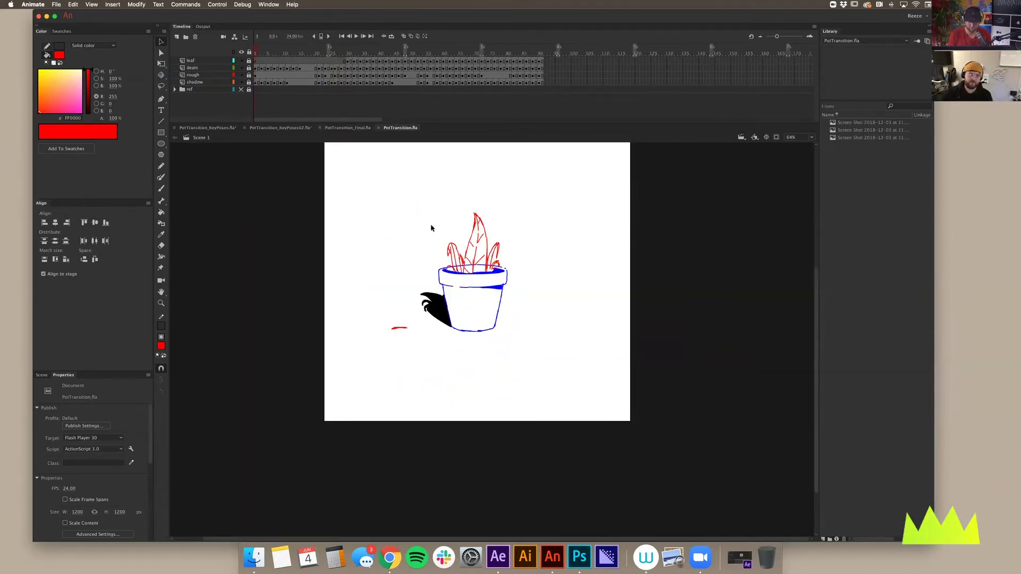
scroll(431, 227, down, 3)
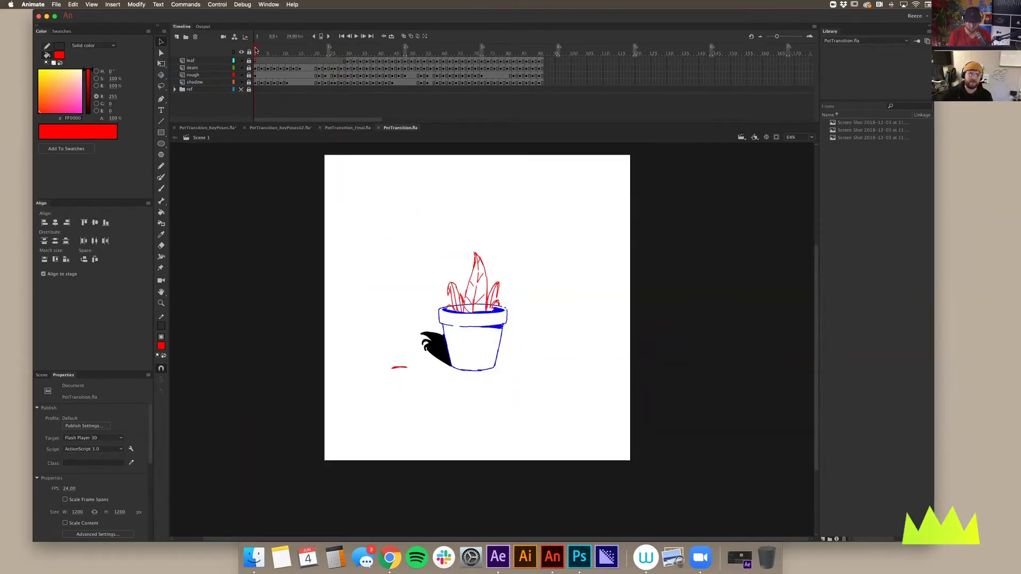
mouse_move(255, 50)
mouse_down()
mouse_move(276, 52)
mouse_move(246, 51)
mouse_up()
drag(367, 347, 422, 383)
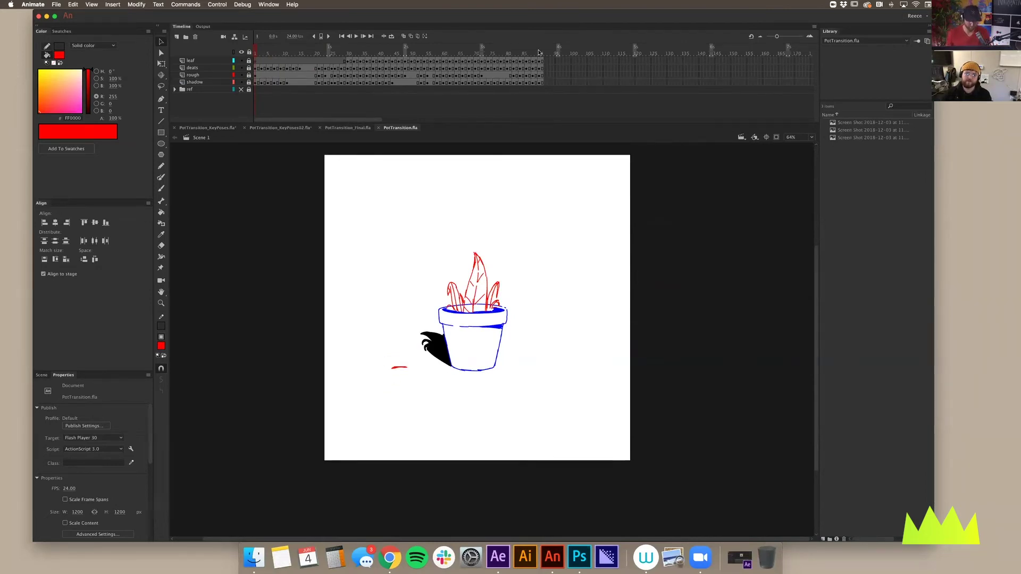
Step: Scrub between the first and last frames to compare the plant pot at the animation's loop point
mouse_move(526, 54)
mouse_down()
mouse_move(484, 55)
mouse_move(546, 62)
mouse_up()
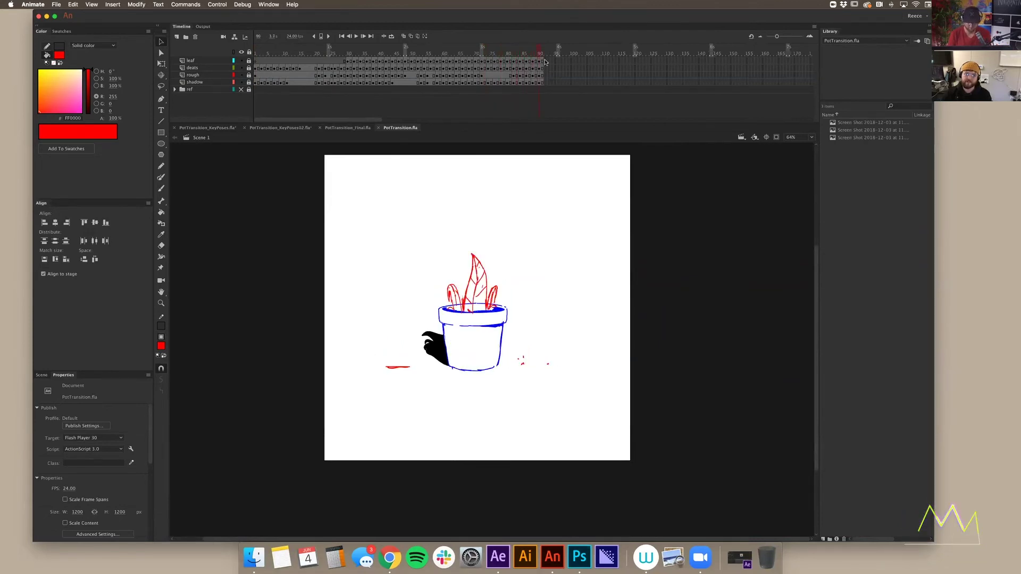
click(255, 54)
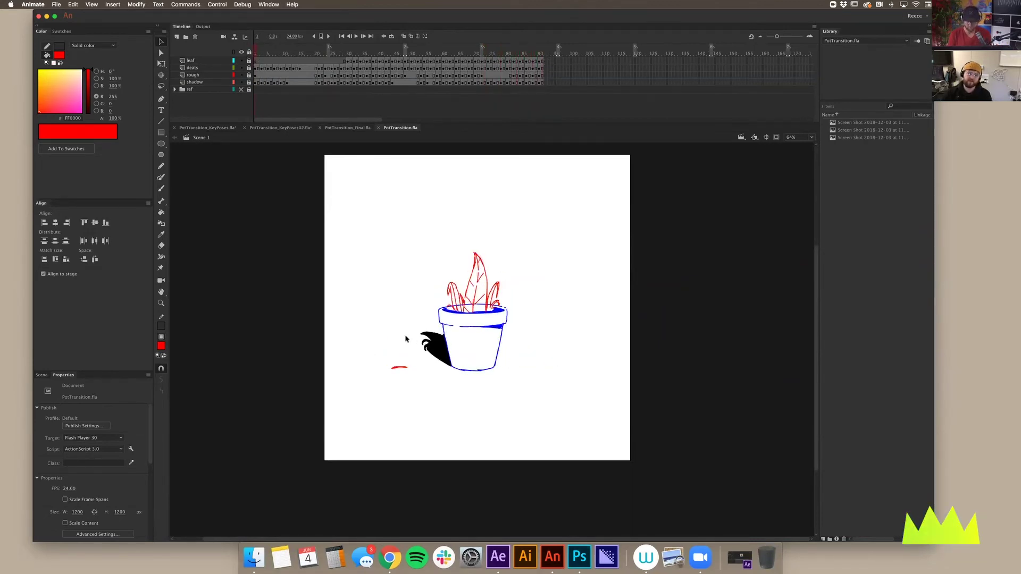
drag(416, 350, 375, 381)
drag(256, 53, 583, 91)
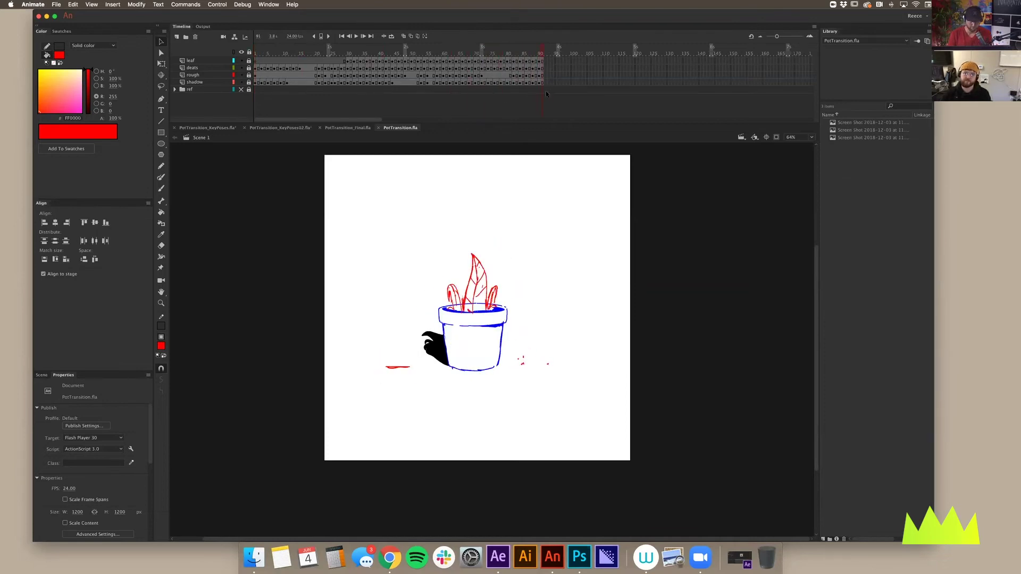
click(252, 54)
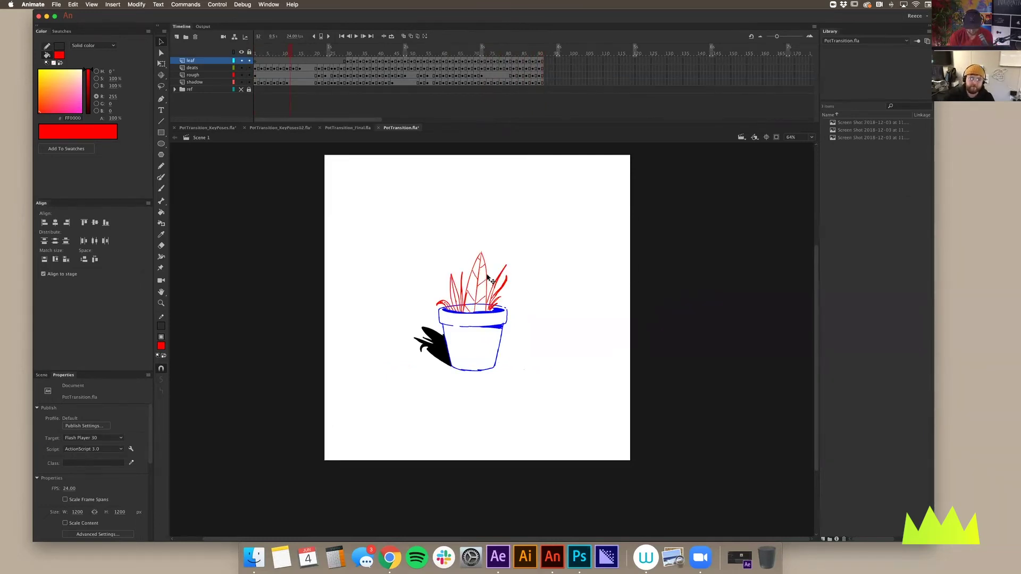
Step: Select the tall leaf and the pot's shadow in turn to identify their layers, clearing the selection at the end
click(487, 276)
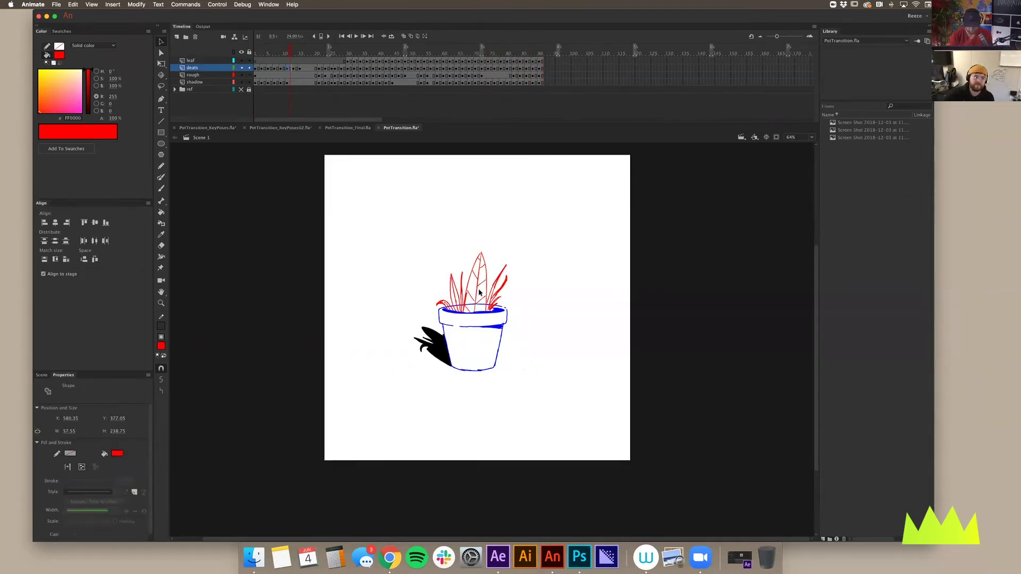
click(436, 345)
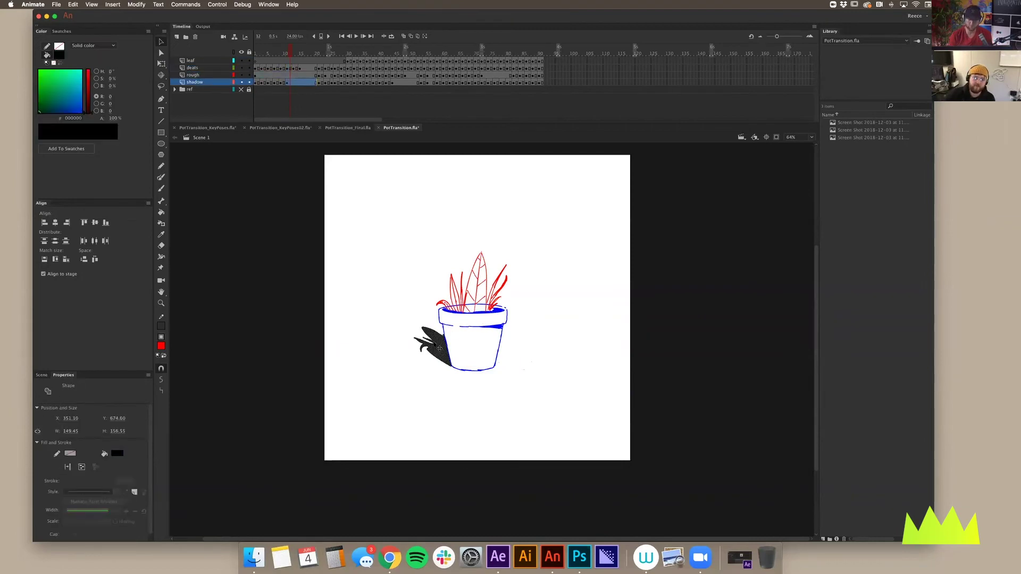
click(387, 299)
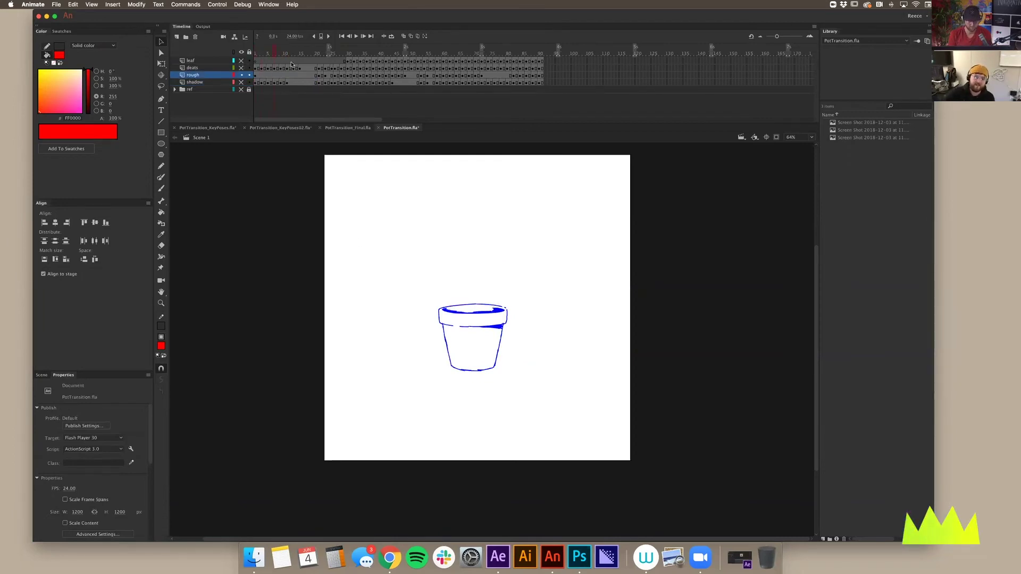
Step: Scrub through the rough layer's pot, lamp and water glass drawings to examine the basic shapes without details
mouse_move(306, 66)
mouse_down()
mouse_move(378, 76)
mouse_move(350, 76)
mouse_up()
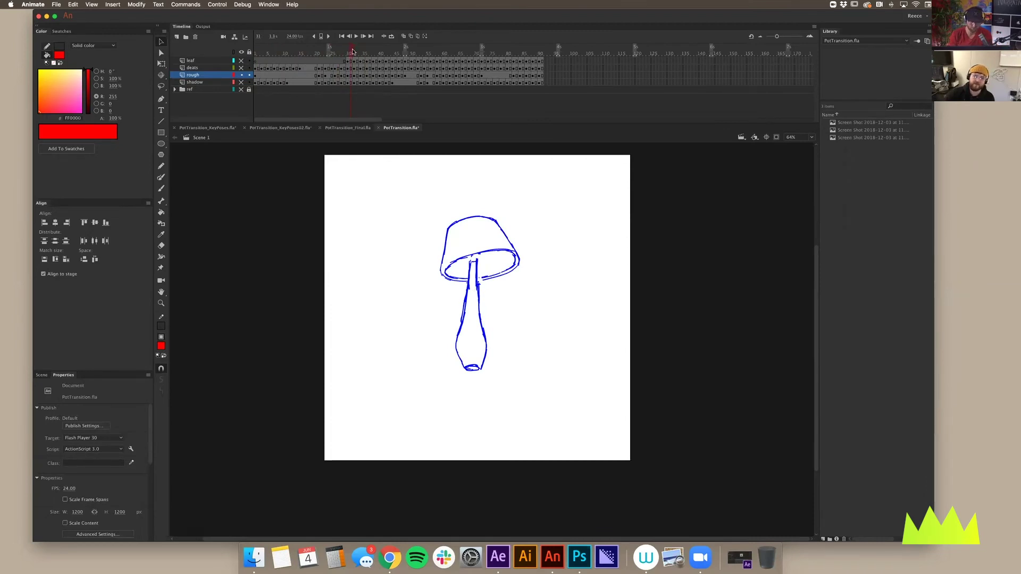
mouse_move(352, 52)
mouse_down()
mouse_move(375, 50)
mouse_move(255, 51)
mouse_up()
click(473, 47)
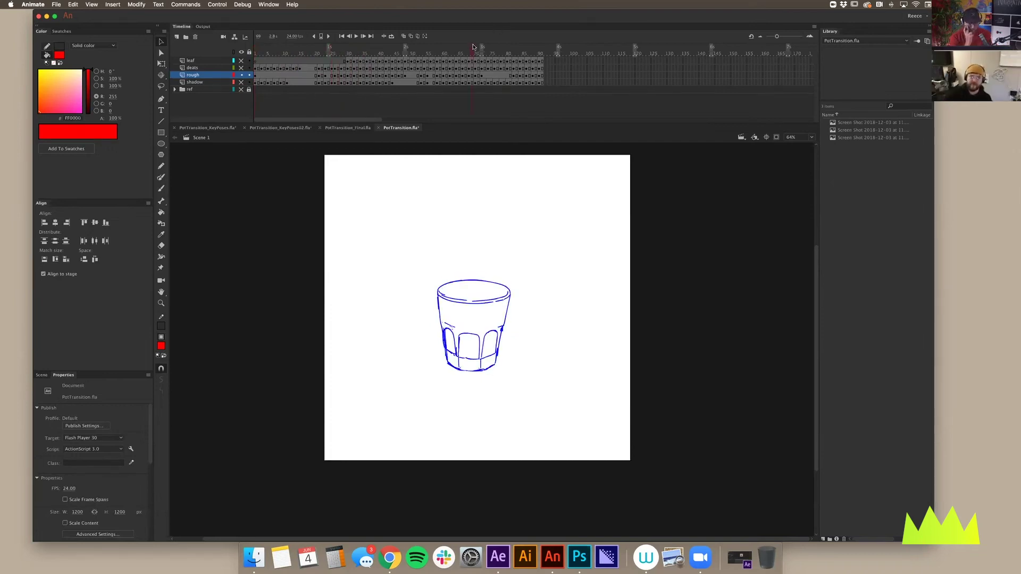
drag(474, 46, 444, 52)
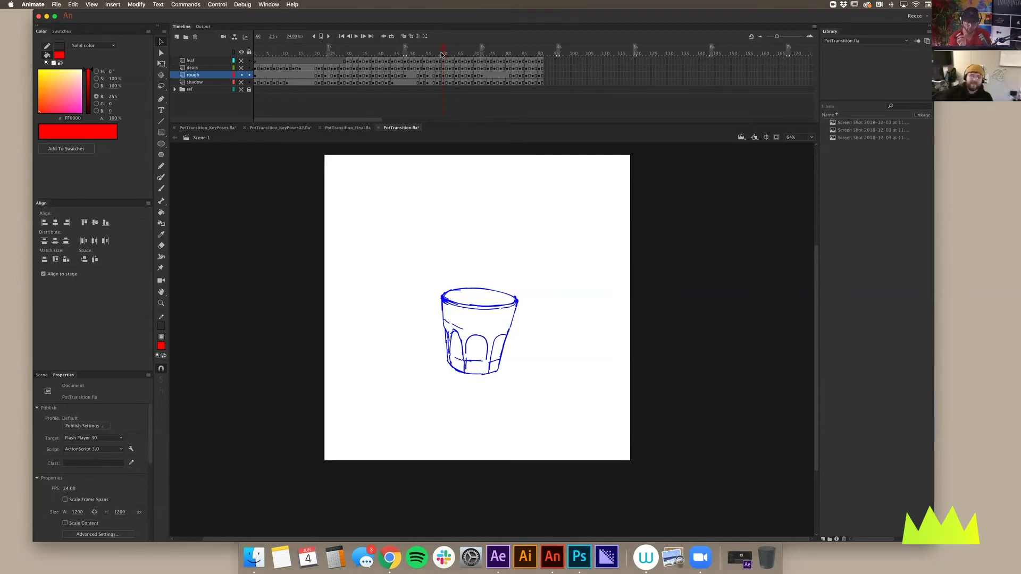
mouse_move(439, 54)
mouse_down()
mouse_move(429, 56)
mouse_move(452, 60)
mouse_up()
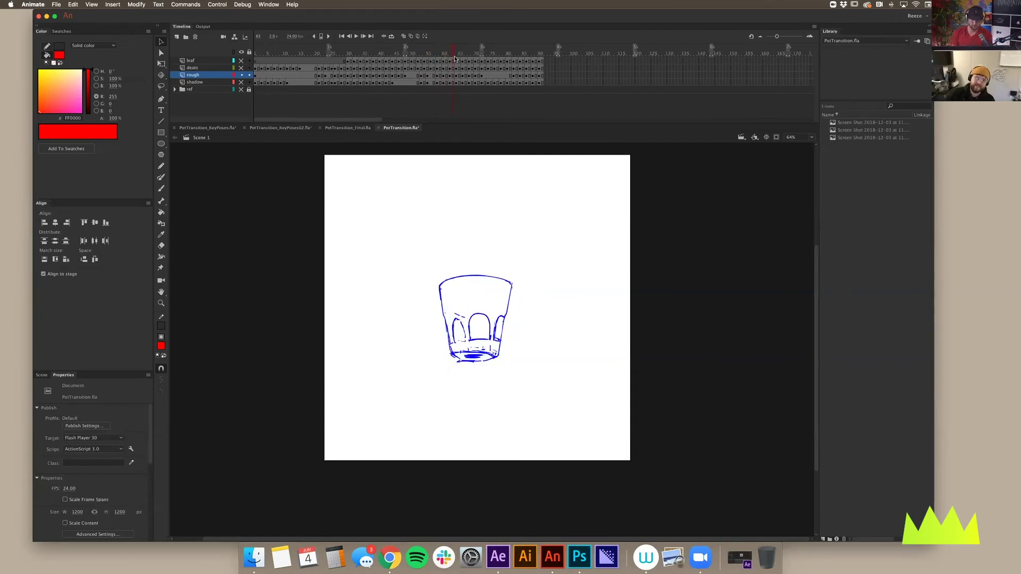
key(comma)
key(period)
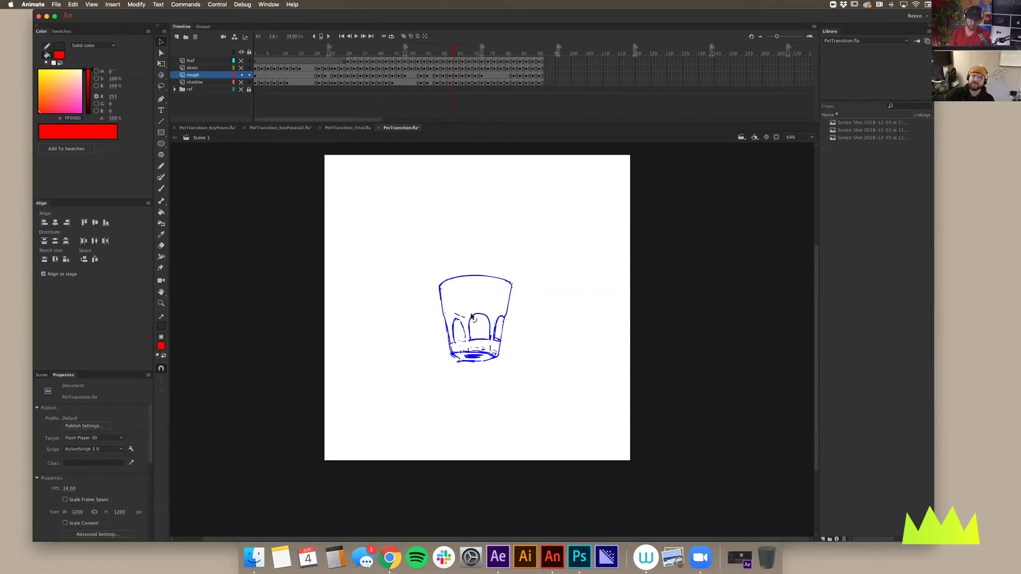
Step: Select the whole tilted glass drawing on the rough layer to inspect its linework up close, and clear the selection
drag(399, 246, 563, 384)
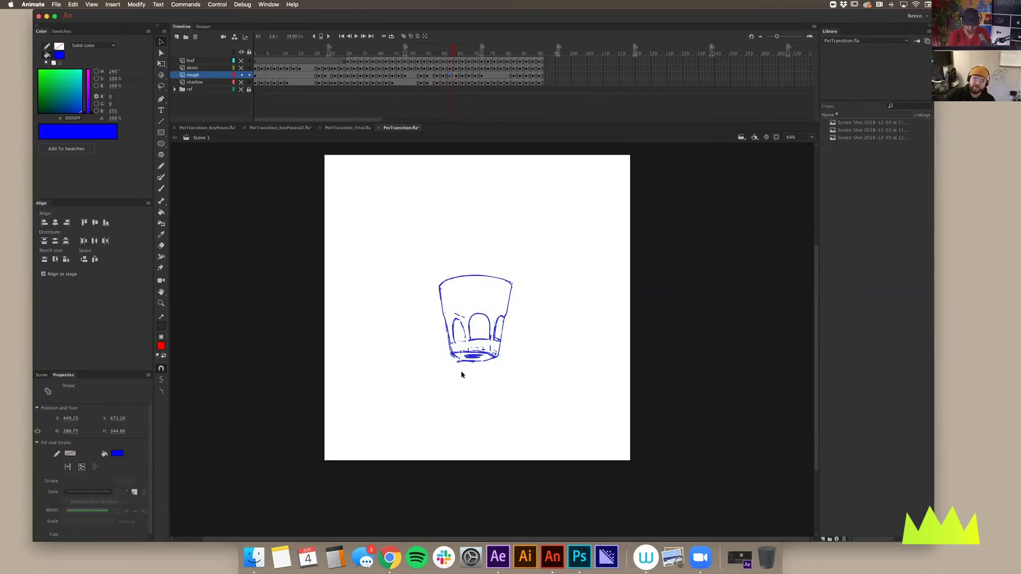
scroll(447, 358, up, 3)
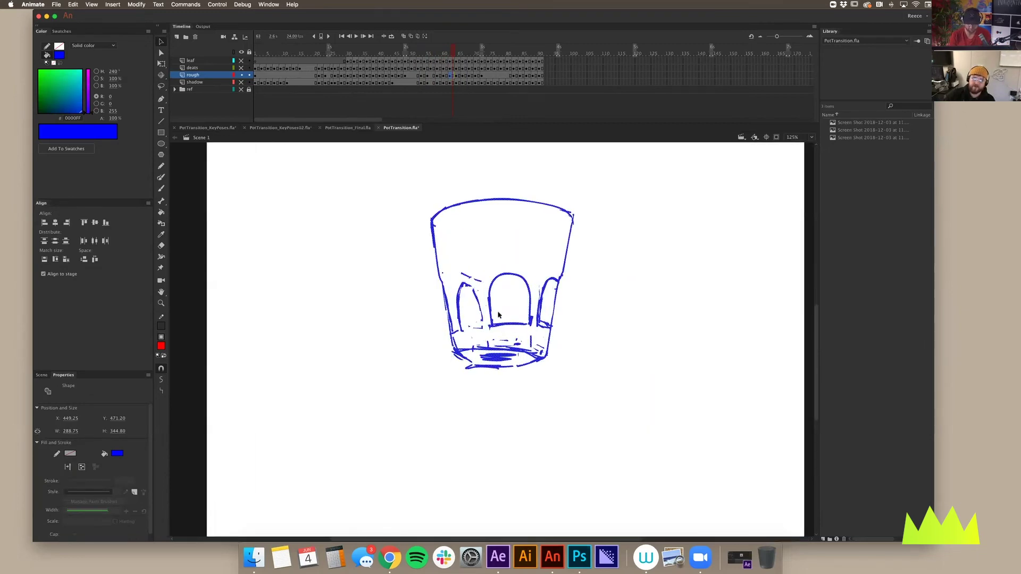
click(629, 294)
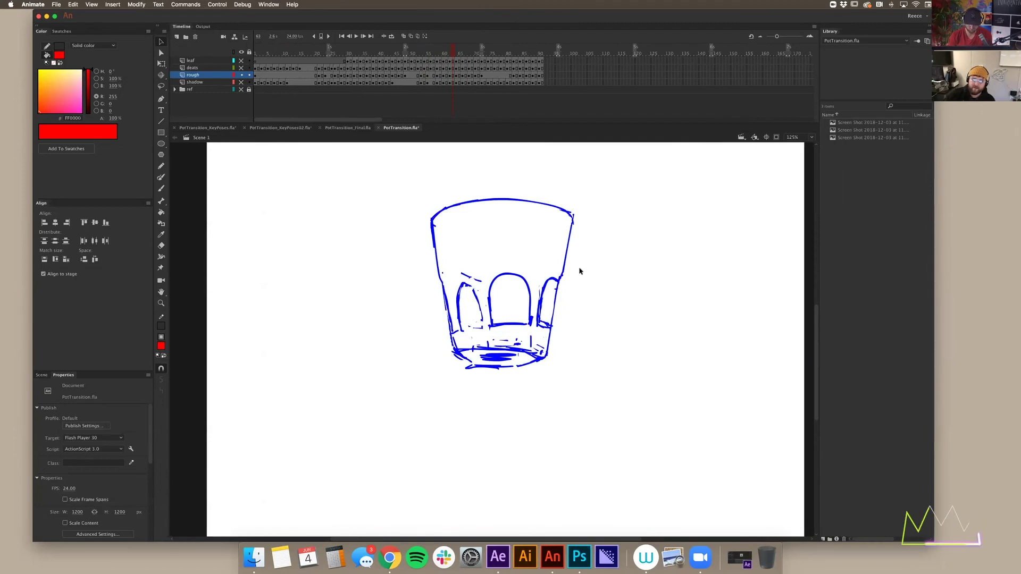
Step: Try a few freehand blue #0000FF Brush strokes at size 6 in the empty space beside the glass
key(b)
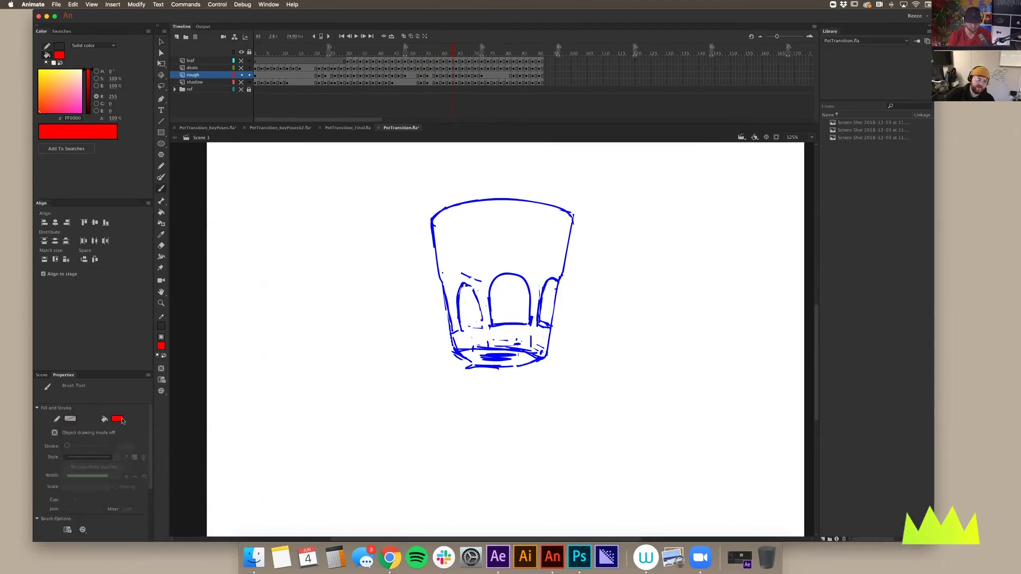
click(160, 346)
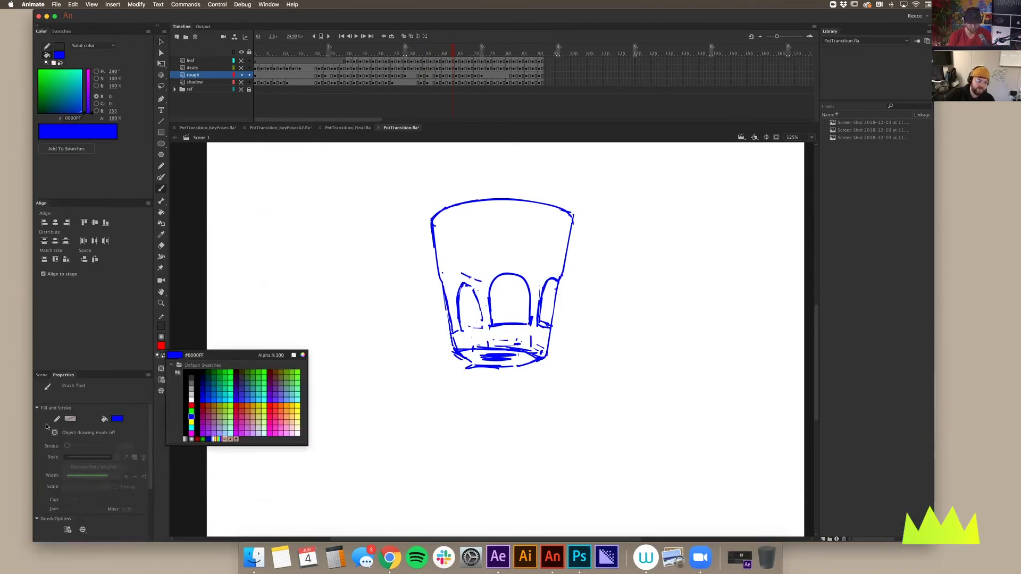
click(194, 417)
scroll(83, 454, down, 5)
drag(101, 474, 70, 473)
mouse_move(637, 287)
mouse_down()
mouse_move(664, 249)
mouse_move(649, 333)
mouse_move(660, 224)
mouse_move(670, 375)
mouse_up()
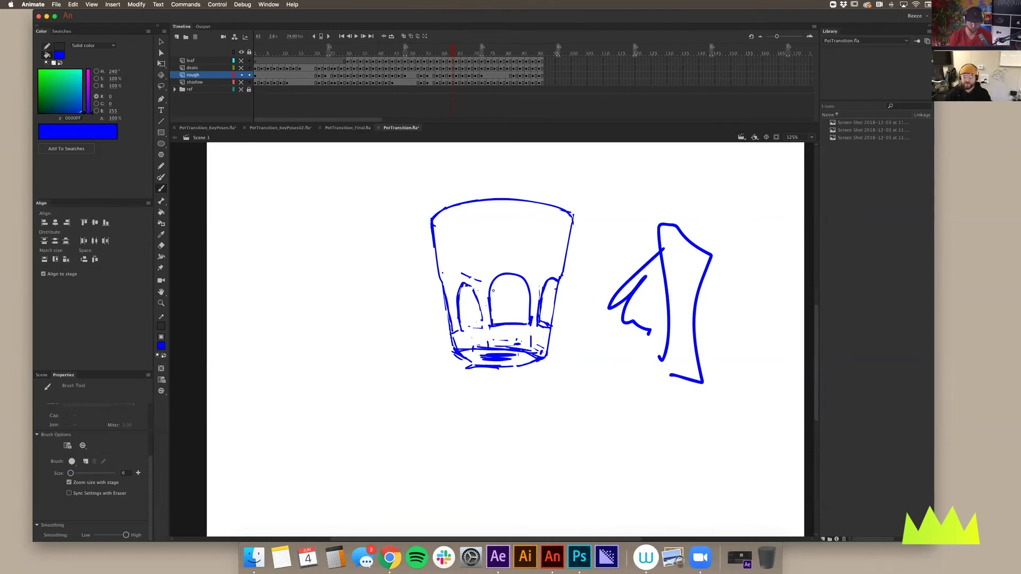
Step: Try repositioning the glass's centre and left arch details with a lasso selection and small horizontal and vertical nudges
key(l)
mouse_move(504, 254)
mouse_down()
mouse_move(452, 270)
mouse_move(463, 335)
mouse_move(532, 336)
mouse_move(538, 309)
mouse_move(488, 254)
mouse_up()
key(Left)
key(Left)
key(Left)
key(Left)
key(Left)
key(Left)
key(Left)
key(Left)
key(Down)
key(Down)
key(Down)
key(Down)
key(Down)
key(Down)
key(Down)
key(Down)
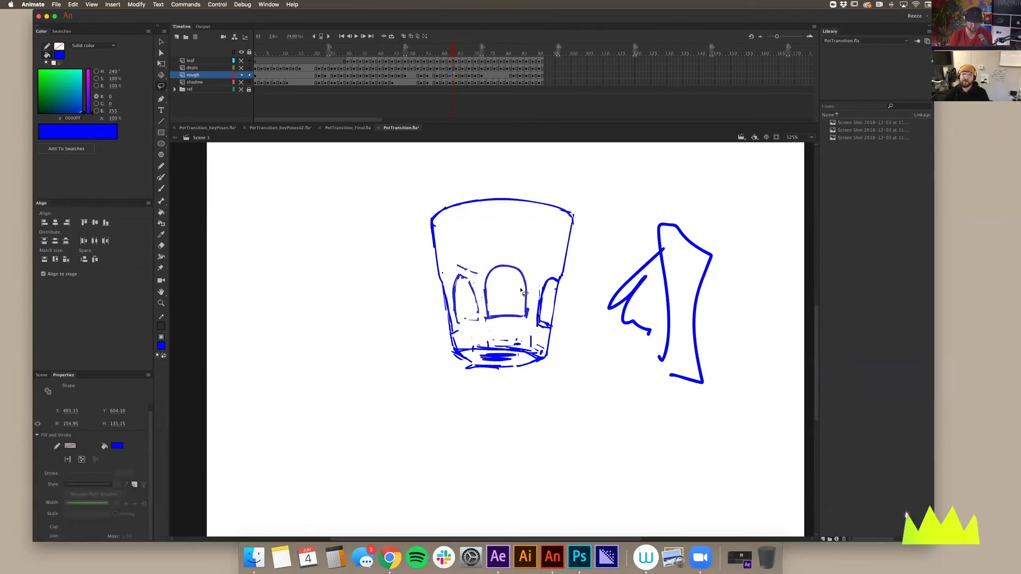
Step: Try redrawing the glass's left arch with the Brush, and undo those strokes
key(b)
mouse_move(453, 290)
mouse_down()
mouse_move(467, 281)
mouse_move(481, 325)
mouse_move(461, 324)
mouse_up()
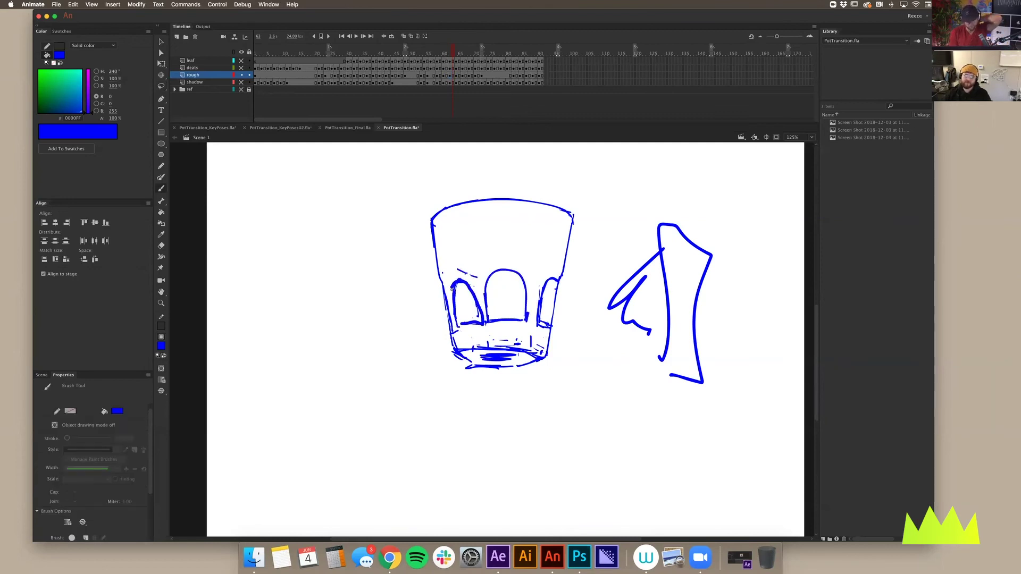
key(super+z)
key(super+z)
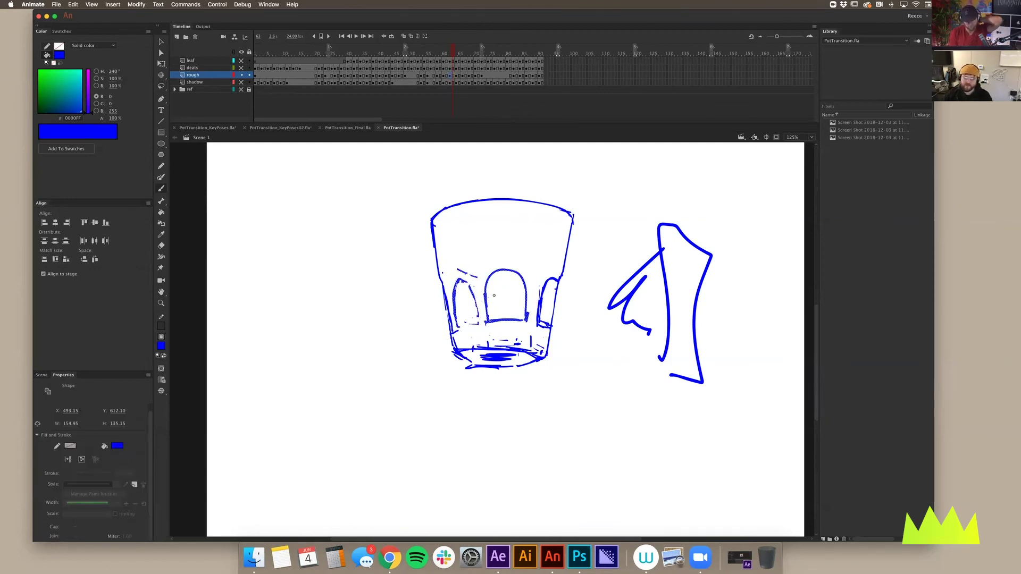
key(l)
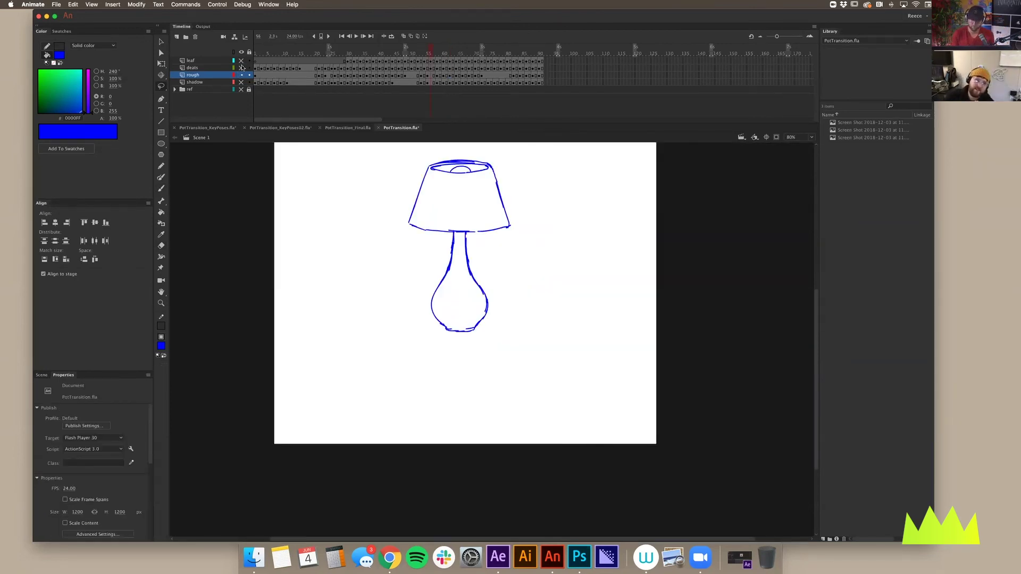
Step: Show the deats layer, toggle the rough layer off and on to isolate the lamp's red cord, and review its motion
click(241, 75)
mouse_move(446, 54)
mouse_down()
mouse_move(369, 54)
mouse_move(429, 57)
mouse_up()
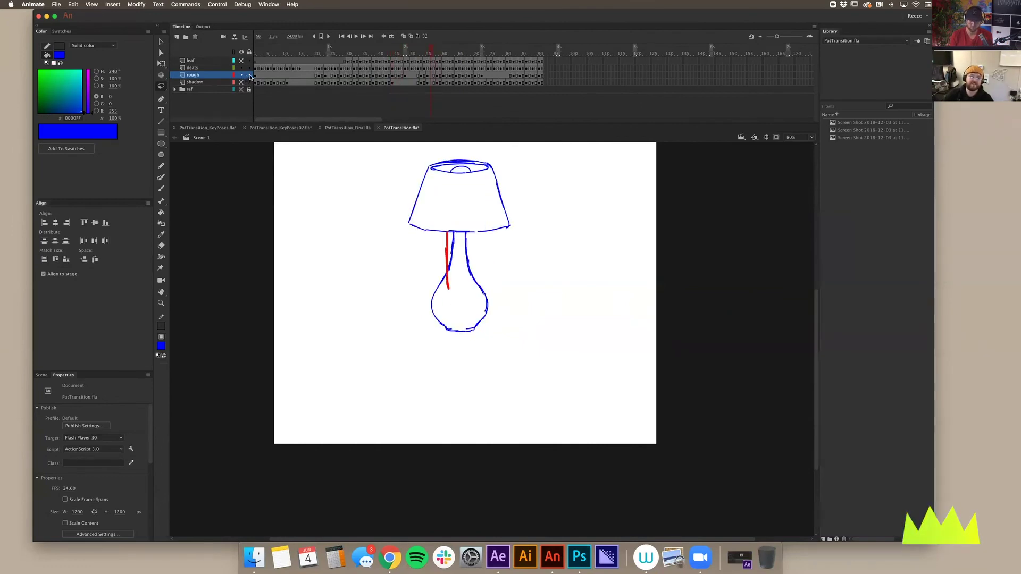
click(242, 75)
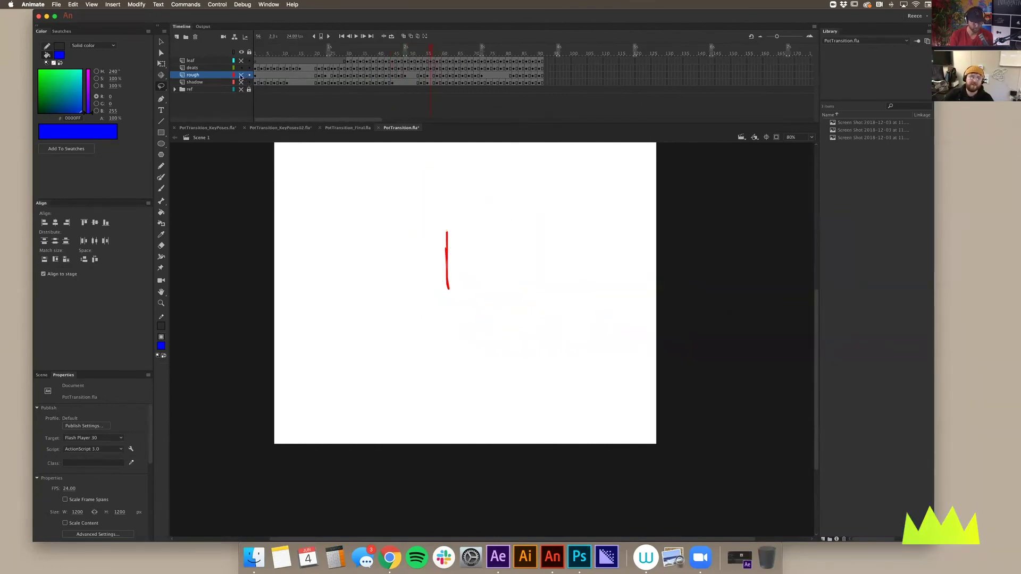
click(241, 75)
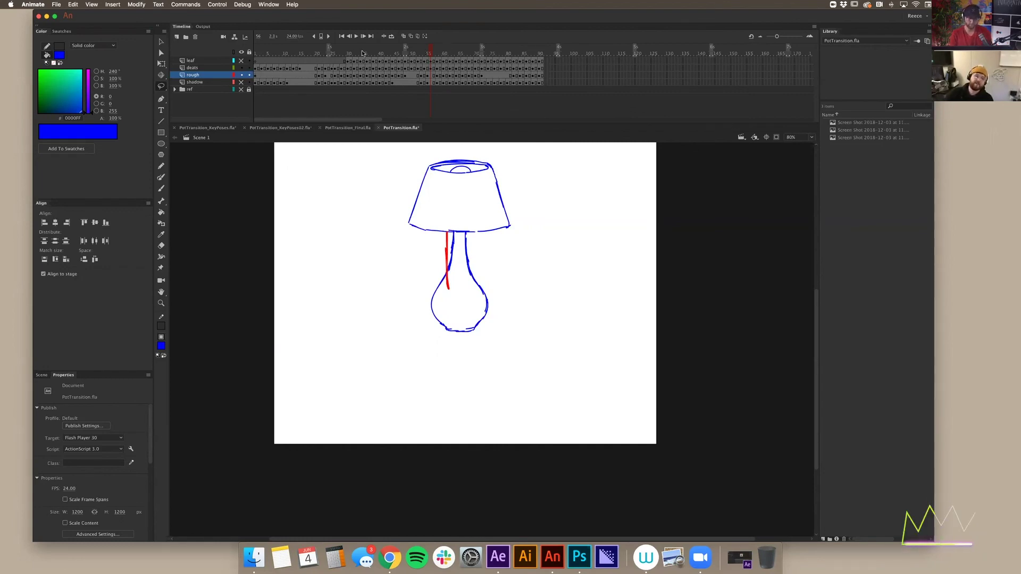
key(Return)
drag(437, 51, 407, 53)
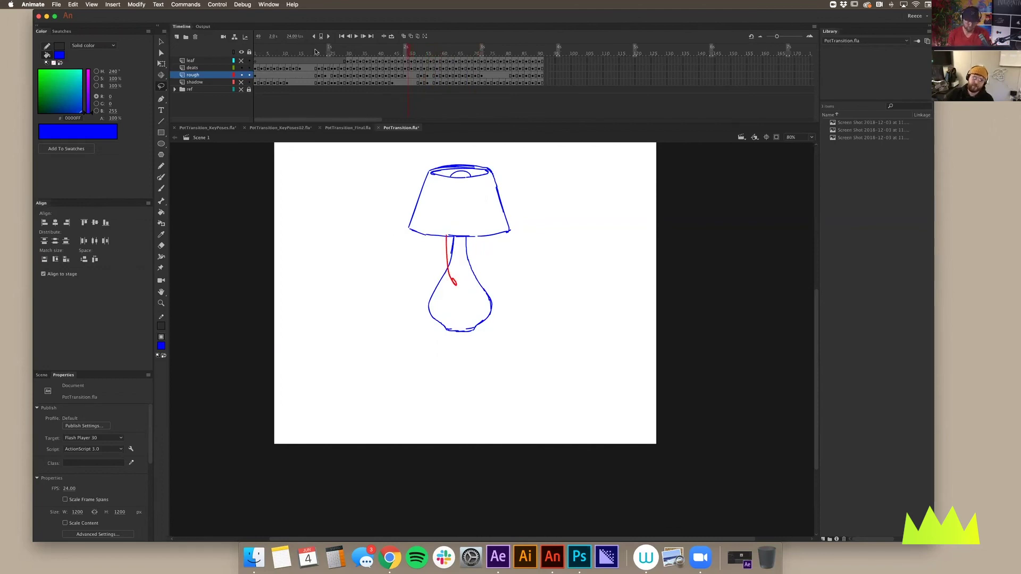
Step: Show the leaf layer and scrub the tilting lamp frames to examine the falling leaf with the swinging cord
click(240, 60)
mouse_move(265, 54)
mouse_down()
mouse_move(396, 68)
mouse_move(367, 51)
mouse_move(342, 52)
mouse_move(364, 53)
mouse_up()
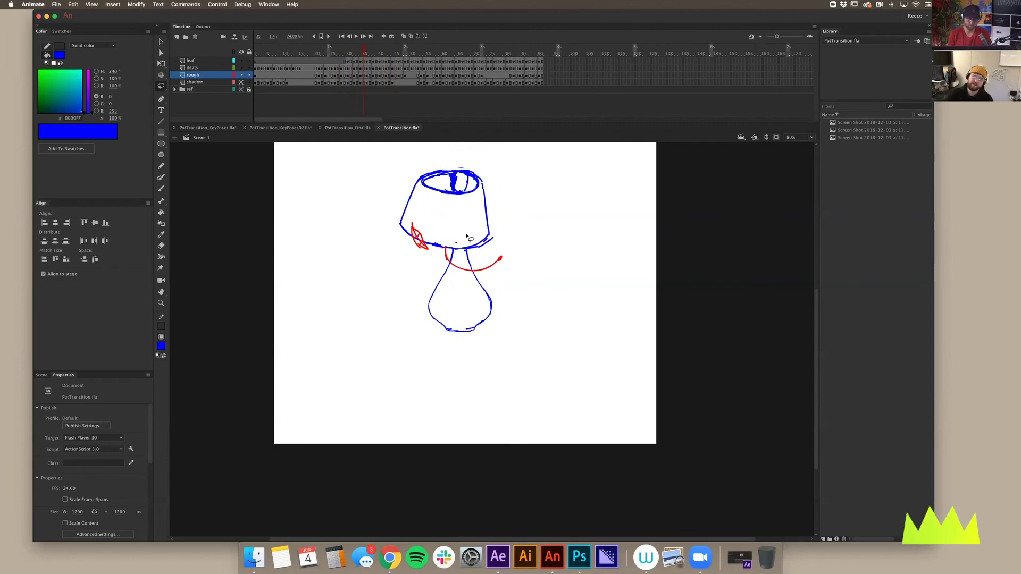
mouse_move(362, 45)
mouse_down()
mouse_move(390, 50)
mouse_move(323, 51)
mouse_move(344, 49)
mouse_up()
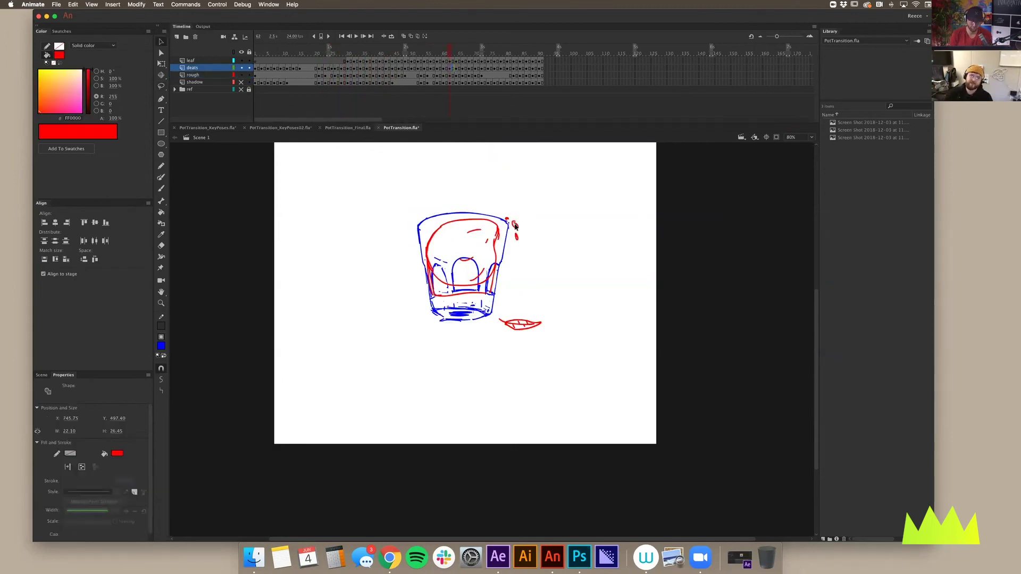
Step: Clear the droplet selection and scrub the glass frames to examine the sloshing water and flying drops
click(523, 224)
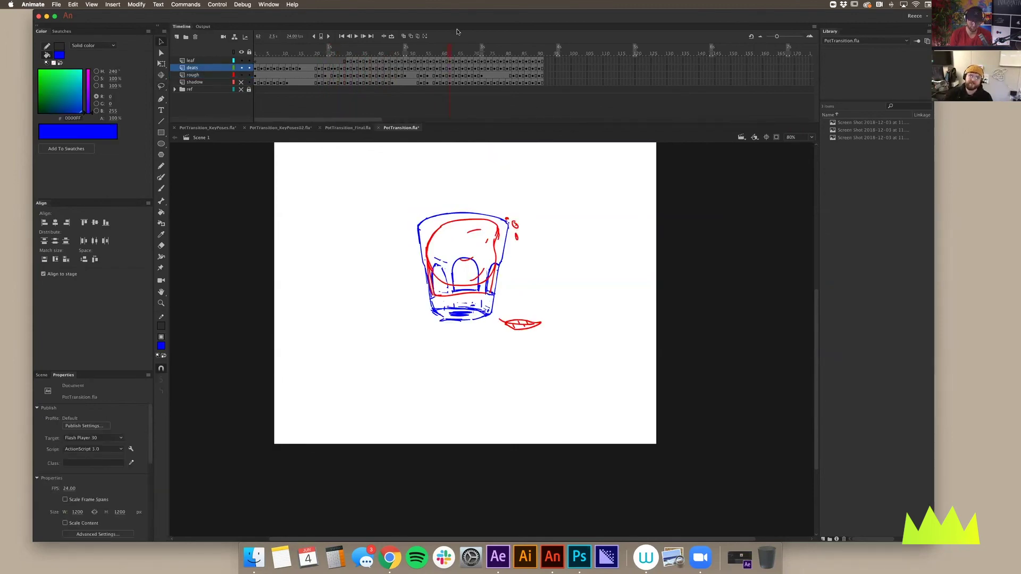
mouse_move(453, 48)
mouse_down()
mouse_move(544, 59)
mouse_move(463, 63)
mouse_move(467, 48)
mouse_up()
click(457, 50)
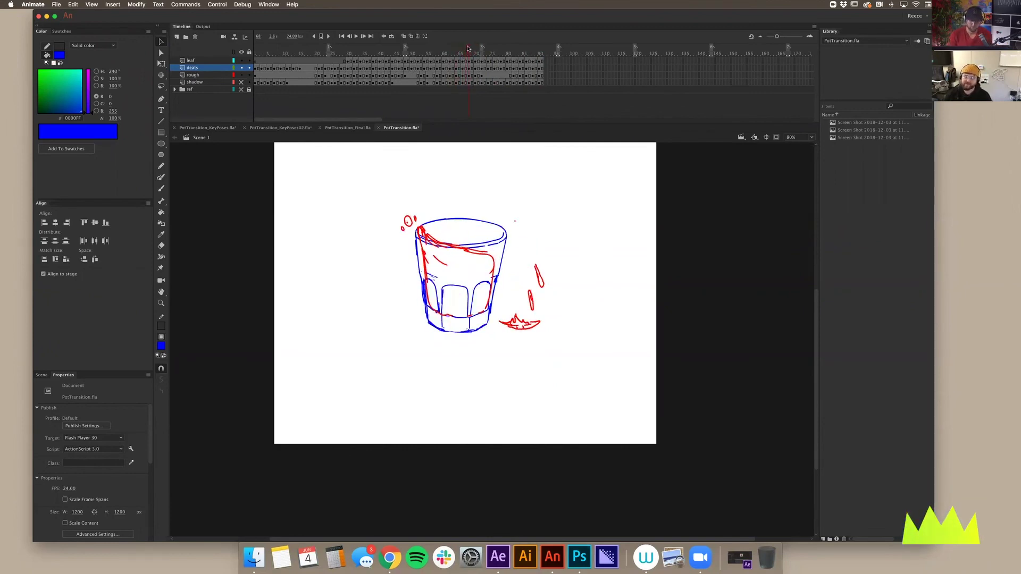
Step: Scrub to the last frame and alternate with the first frame to compare the potted plant and loose details
drag(471, 49, 541, 52)
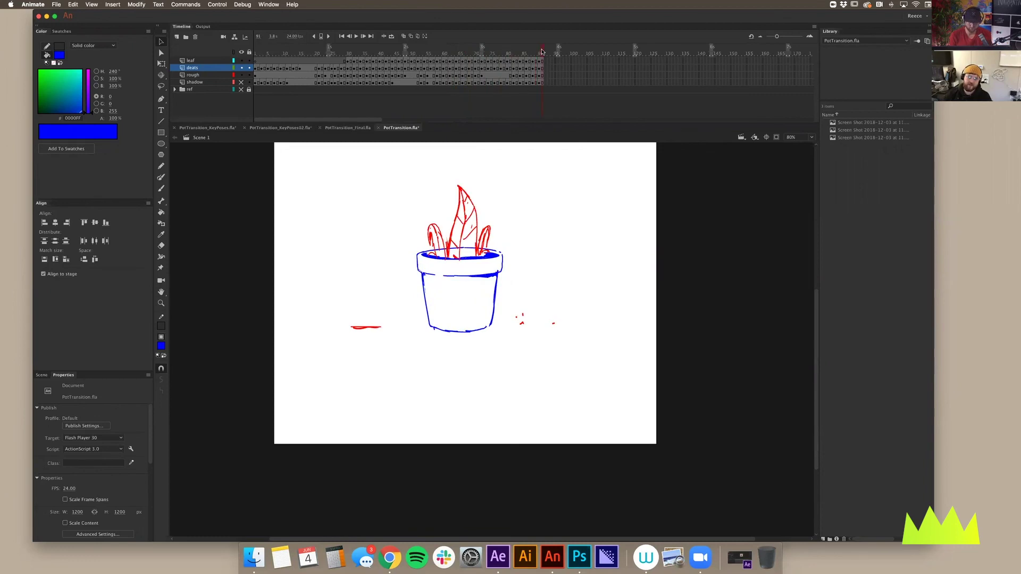
click(264, 53)
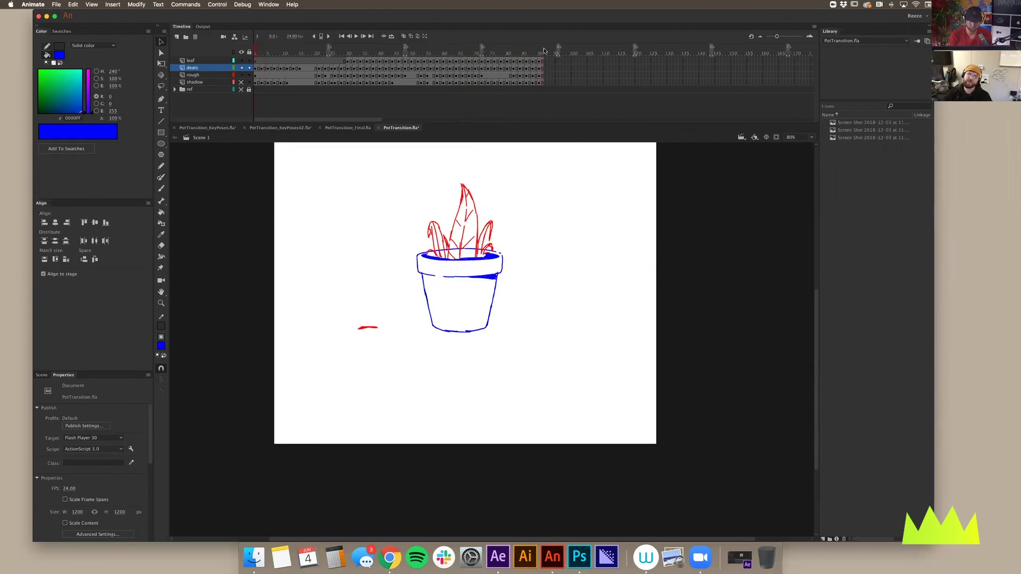
click(542, 51)
click(257, 51)
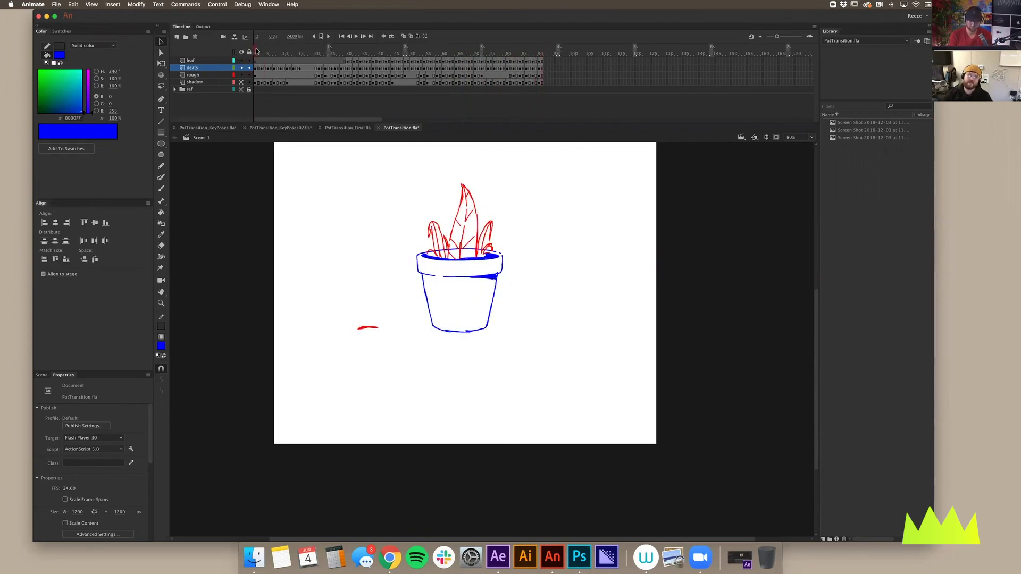